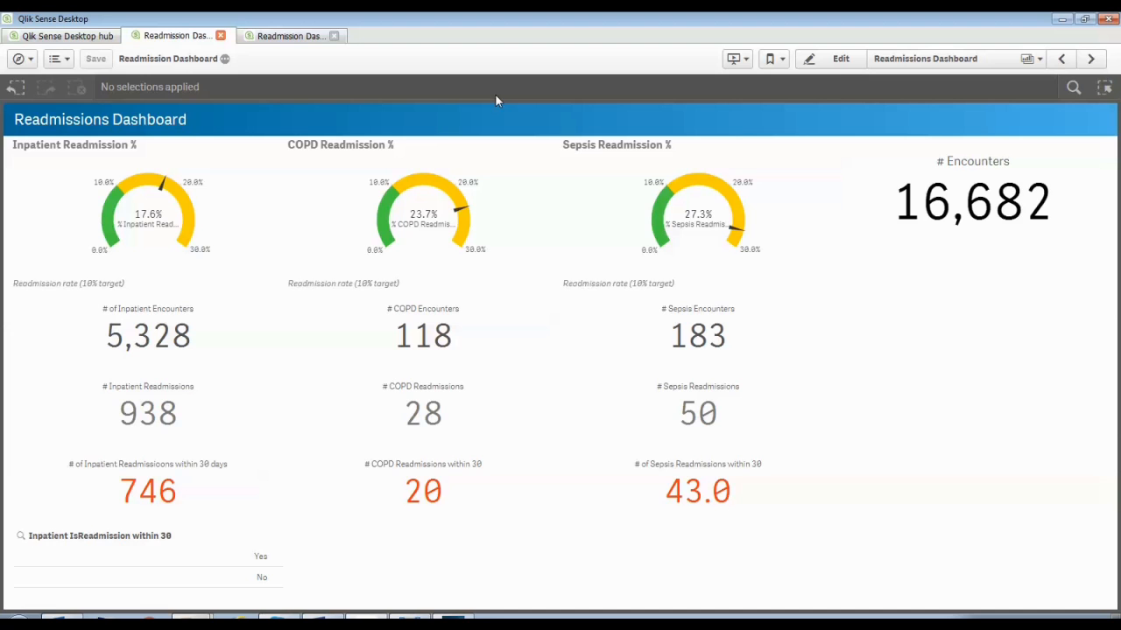
Open the Raw EHR Data sheet and apply the "Patient readmitted many times" bookmark
left_click(927, 58)
left_click(450, 415)
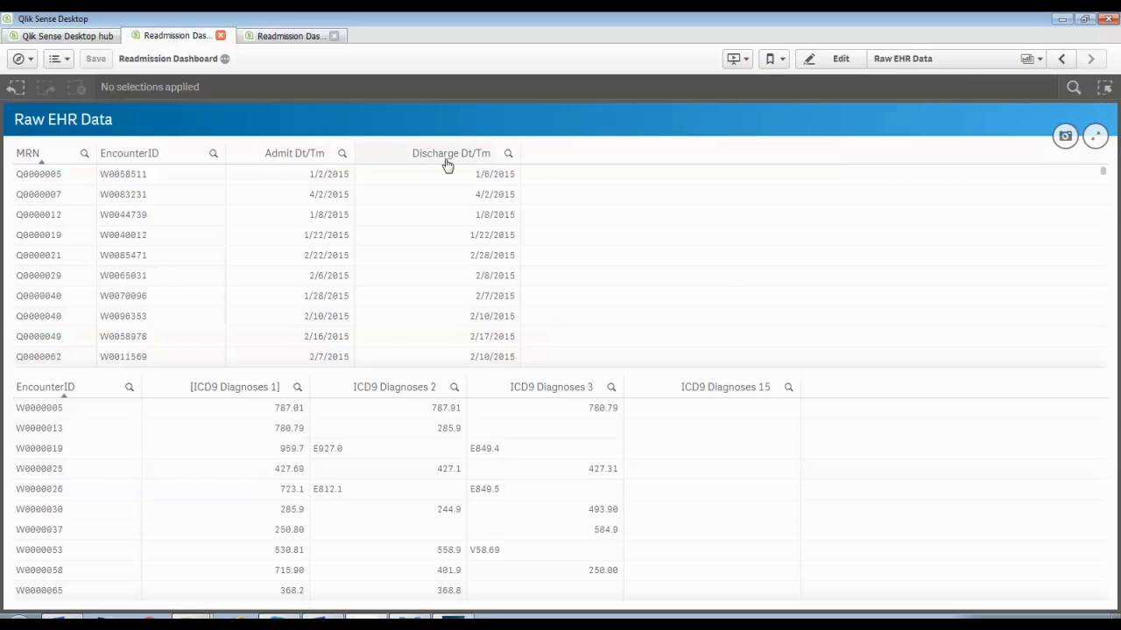
left_click(769, 59)
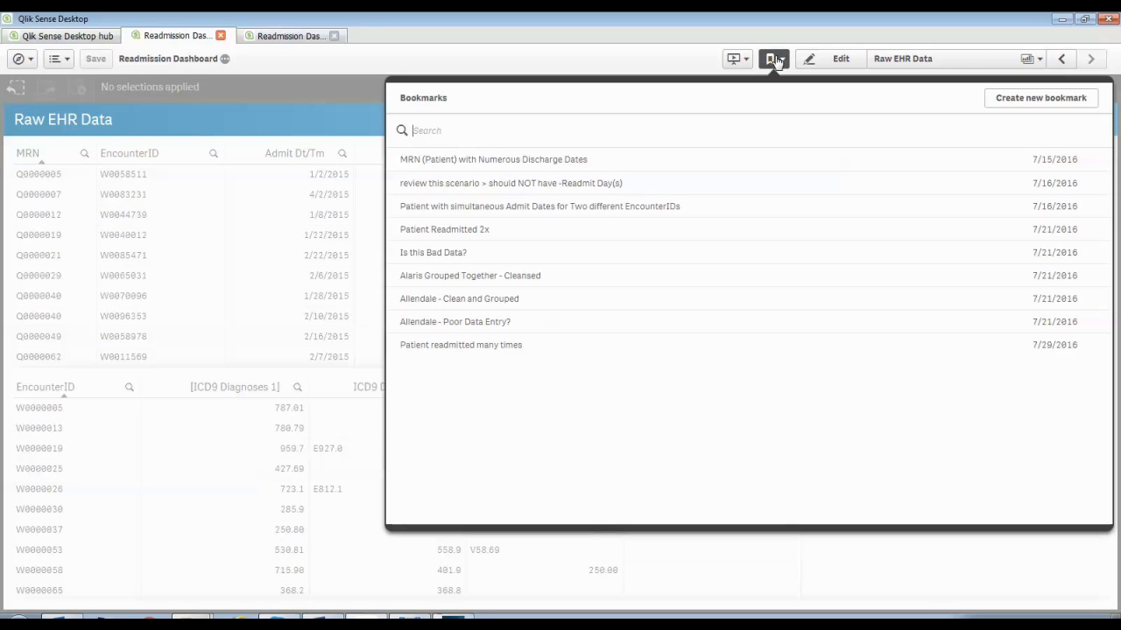
left_click(488, 344)
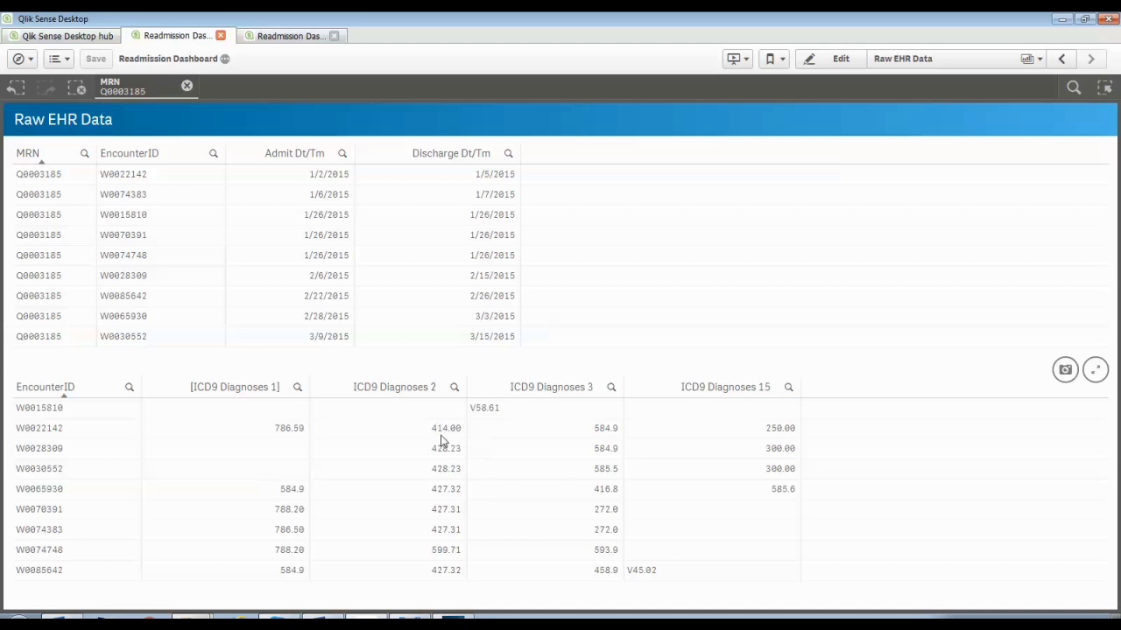
left_click(32, 431)
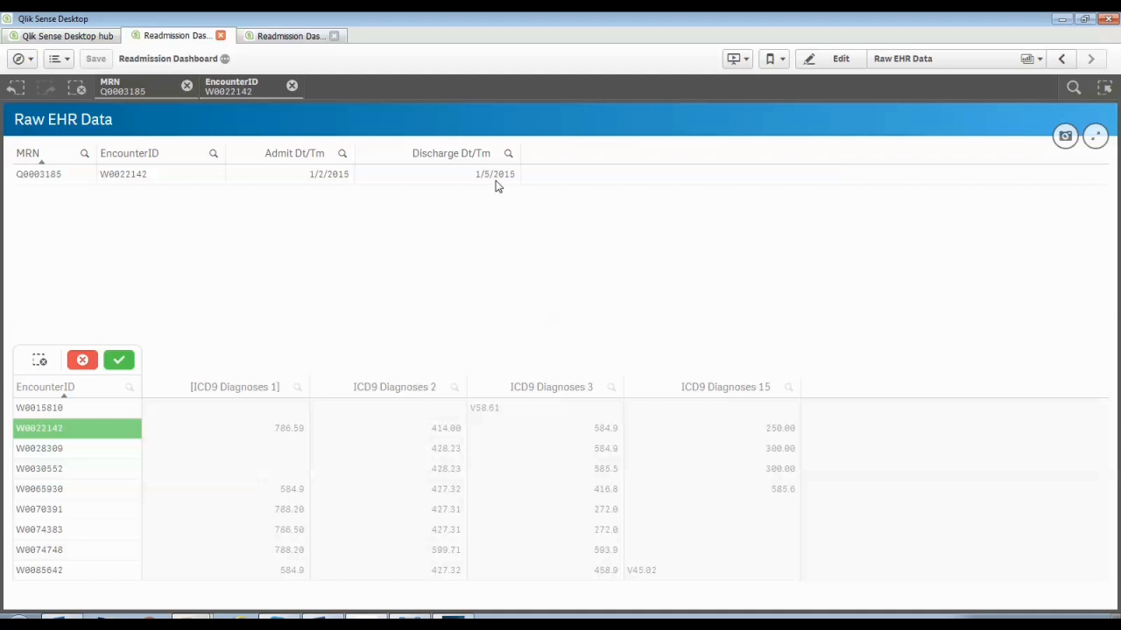
left_click(121, 362)
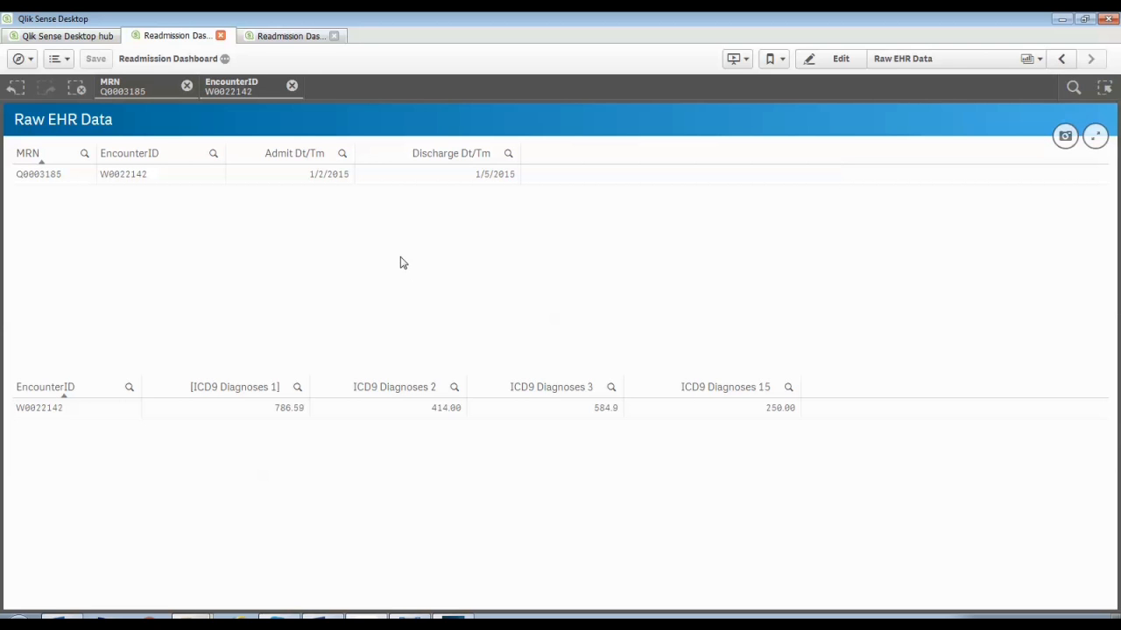
Switch to the data load editor and examine how the Discharges section concatenates the ICD9 diagnoses into All Diagnosis
left_click(285, 40)
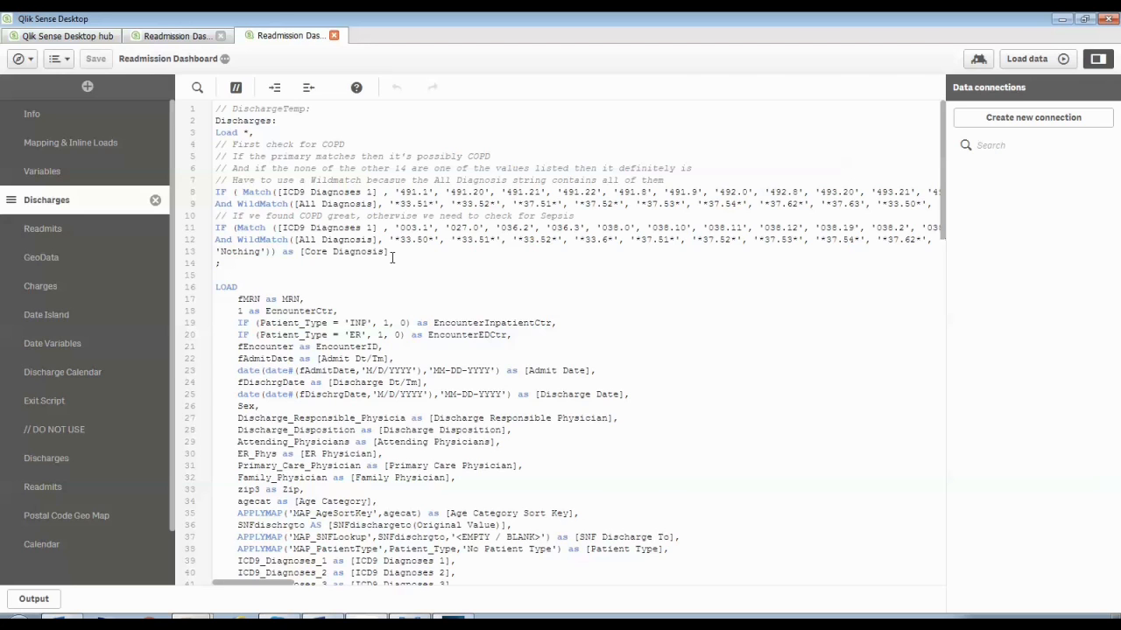
scroll(392, 257, "down", 10)
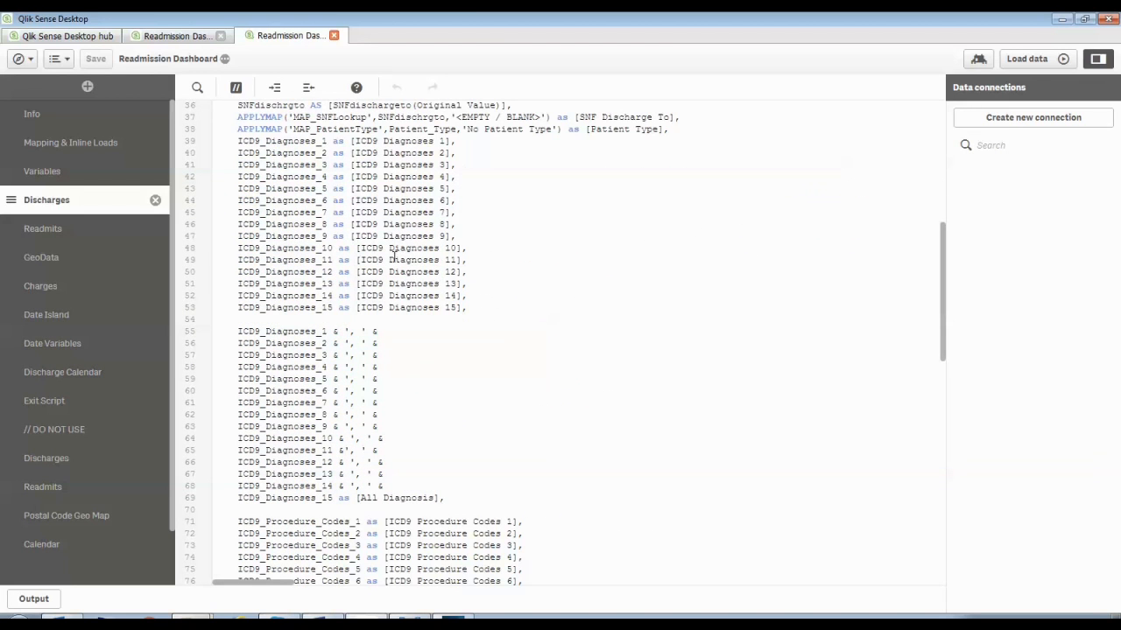
left_click_drag(445, 498, 210, 332)
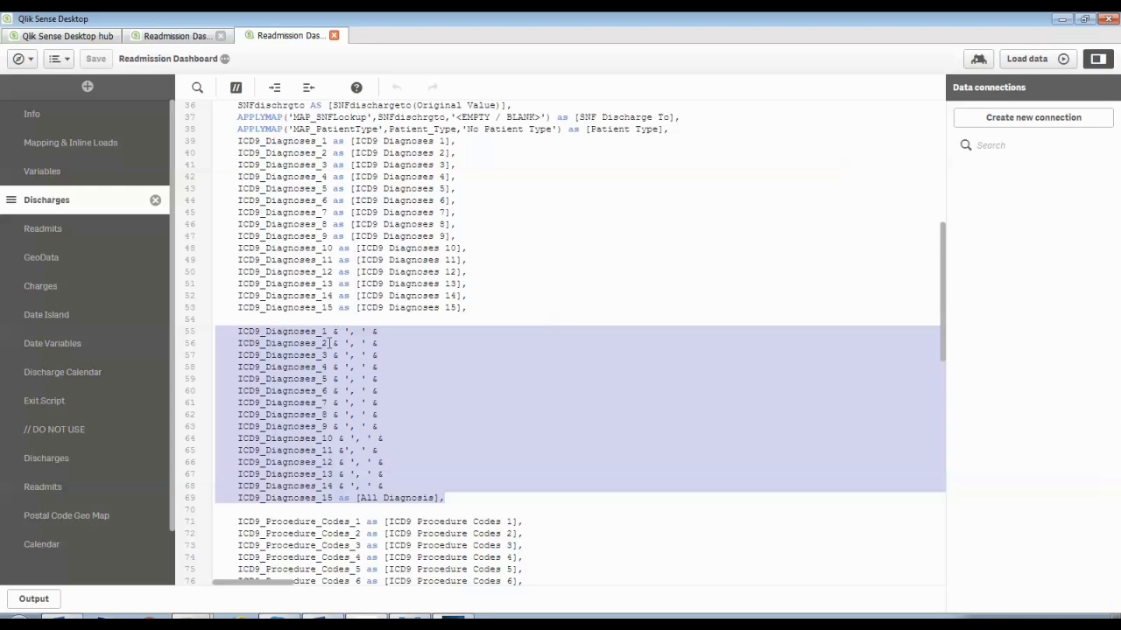
left_click(334, 333)
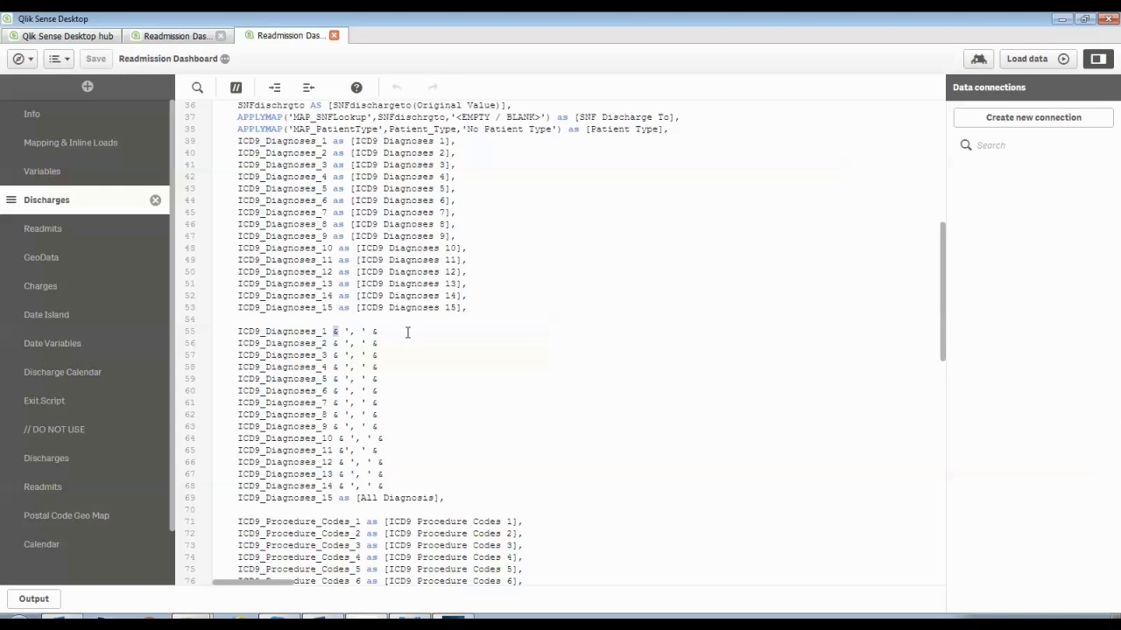
left_click_drag(439, 498, 356, 497)
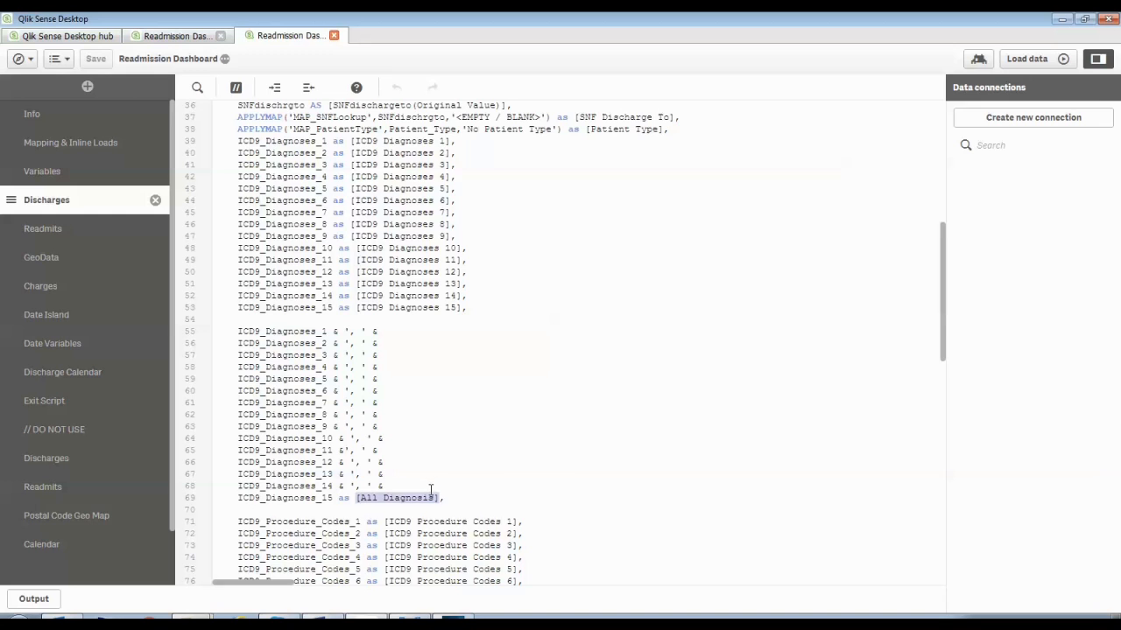
scroll(430, 489, "up", 2)
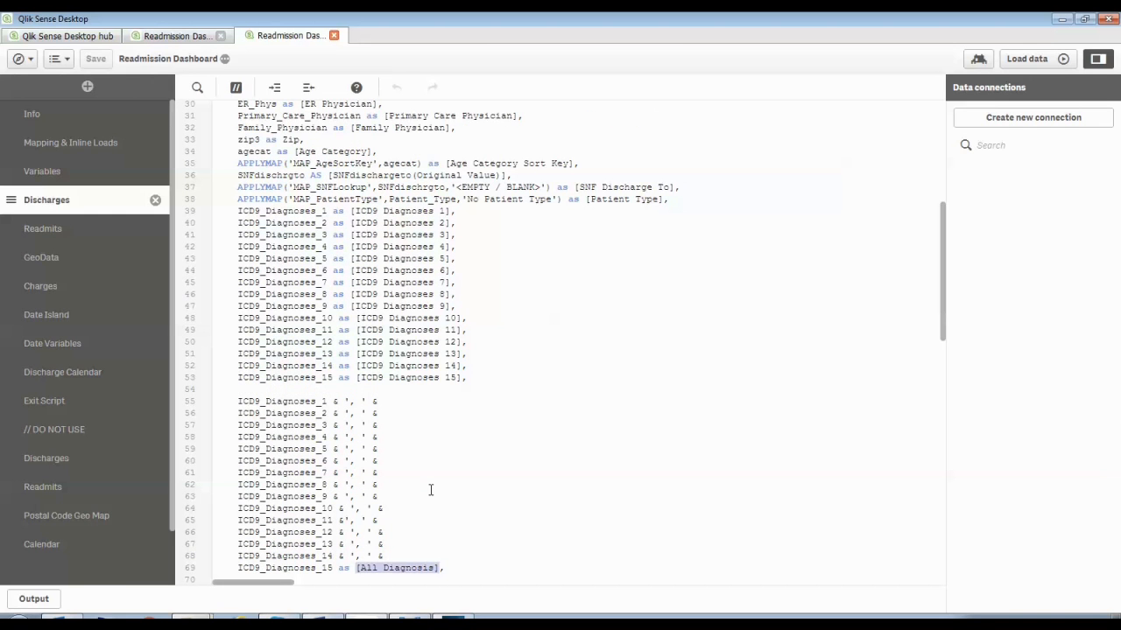
scroll(430, 489, "up", 10)
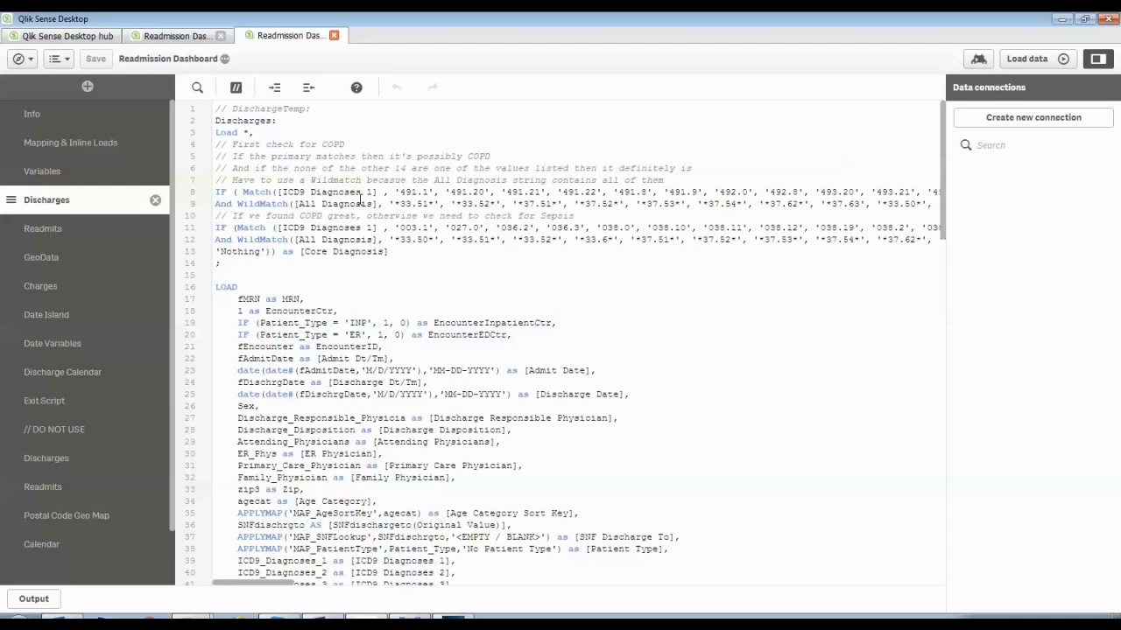
Examine the Discharges preceding load that derives the Core Diagnosis field
double_click(252, 119)
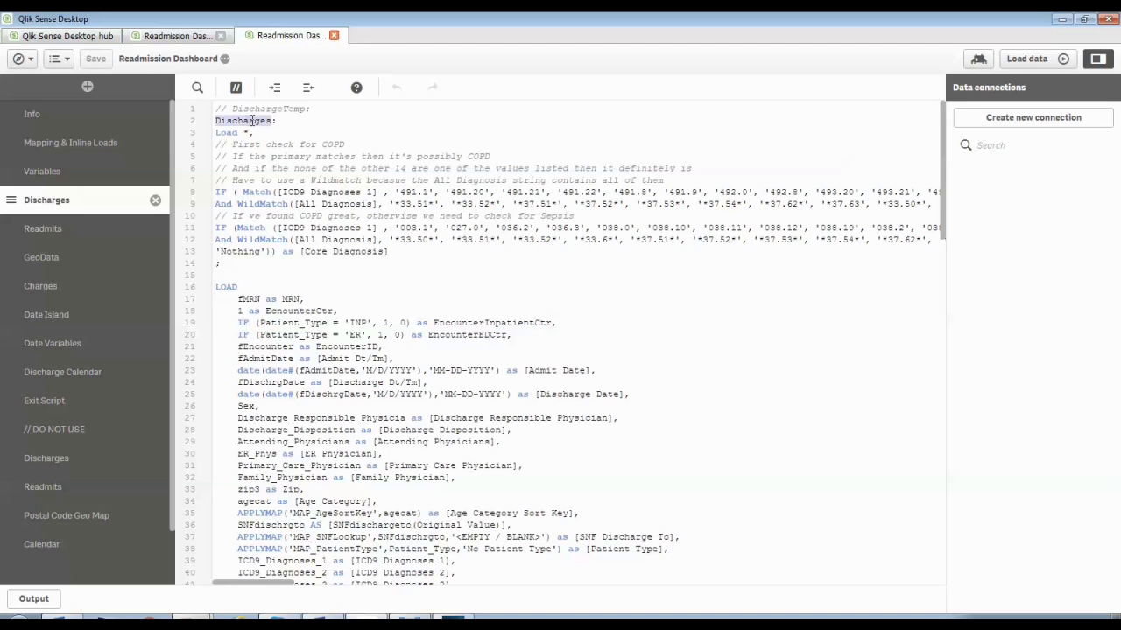
left_click(225, 287)
left_click_drag(225, 286, 250, 286)
left_click(246, 301)
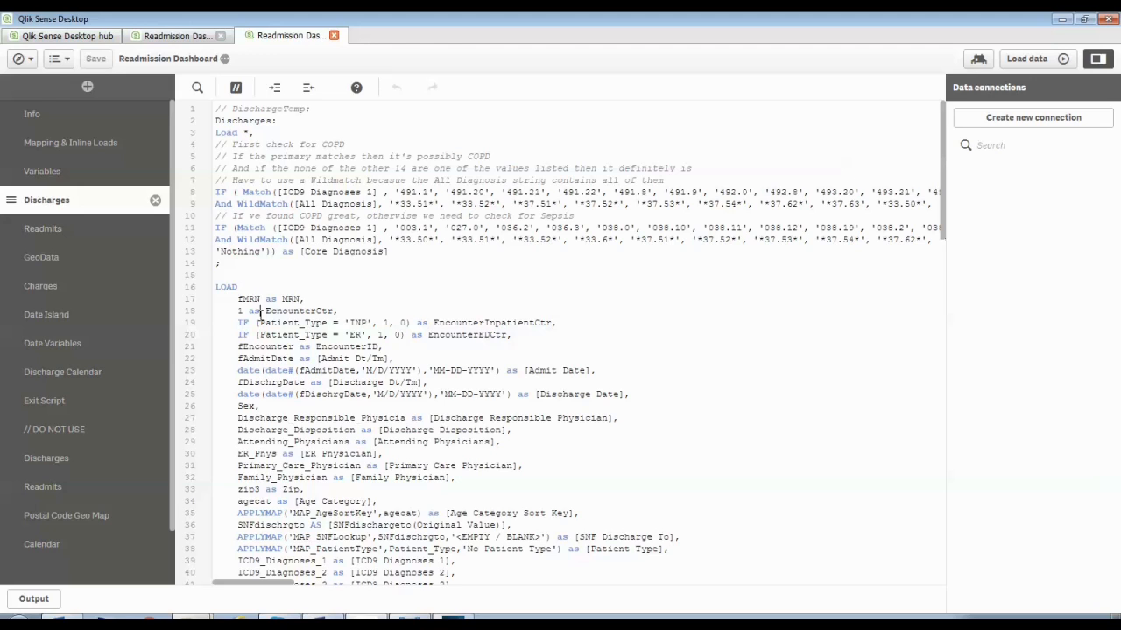
left_click(254, 132)
left_click_drag(219, 269, 216, 133)
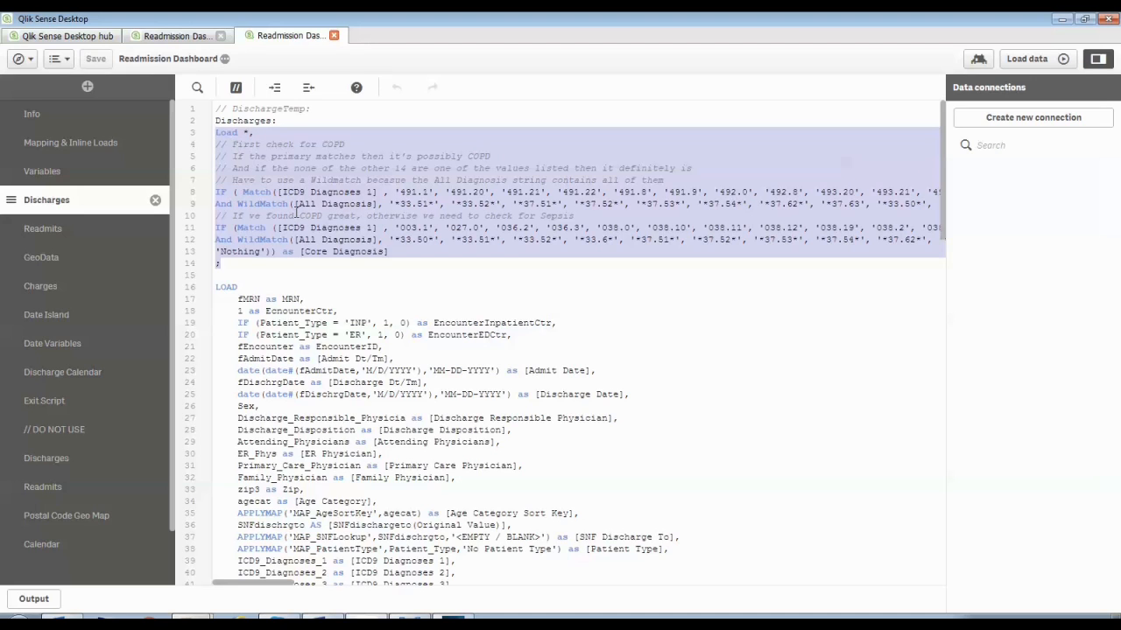
left_click_drag(296, 203, 379, 198)
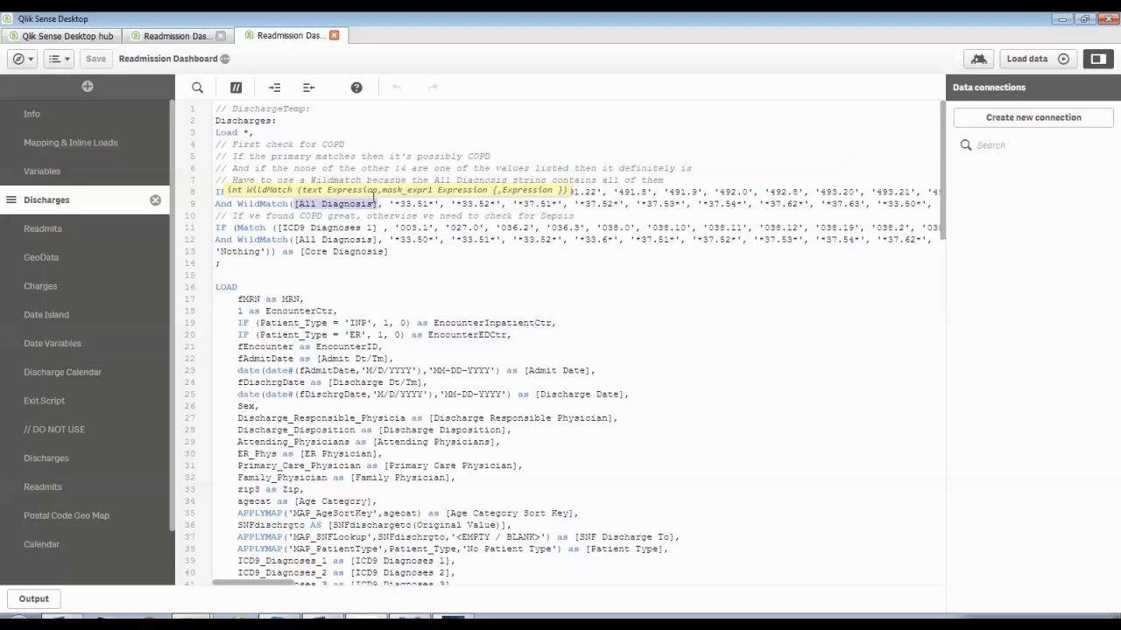
left_click(366, 259)
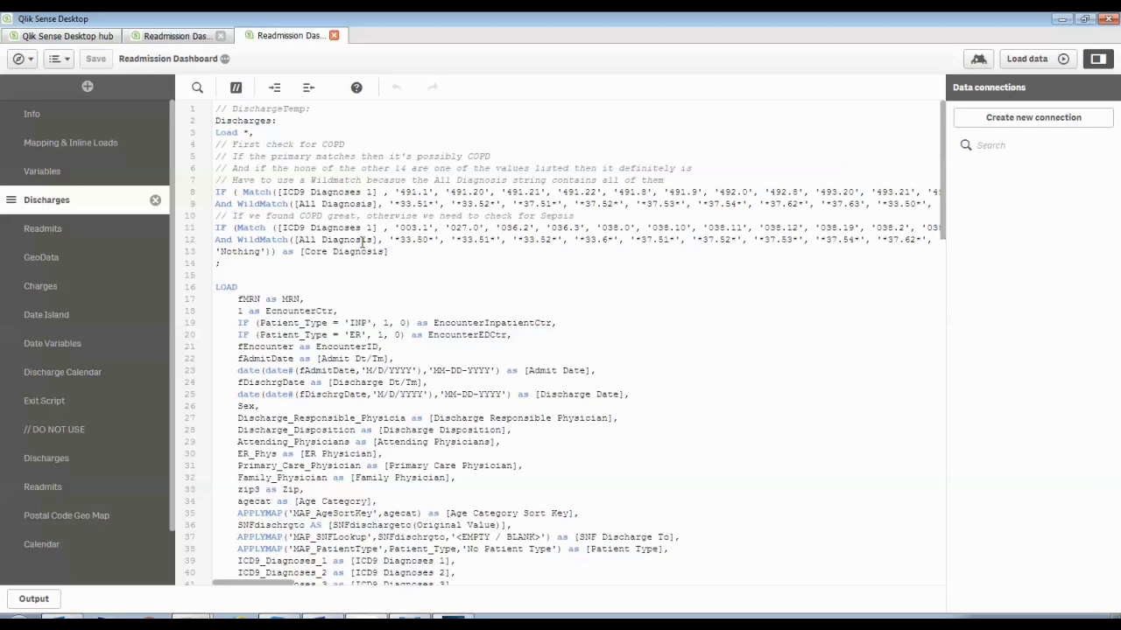
Examine the Match and WildMatch conditions in the COPD and Sepsis diagnosis IF expressions
double_click(288, 203)
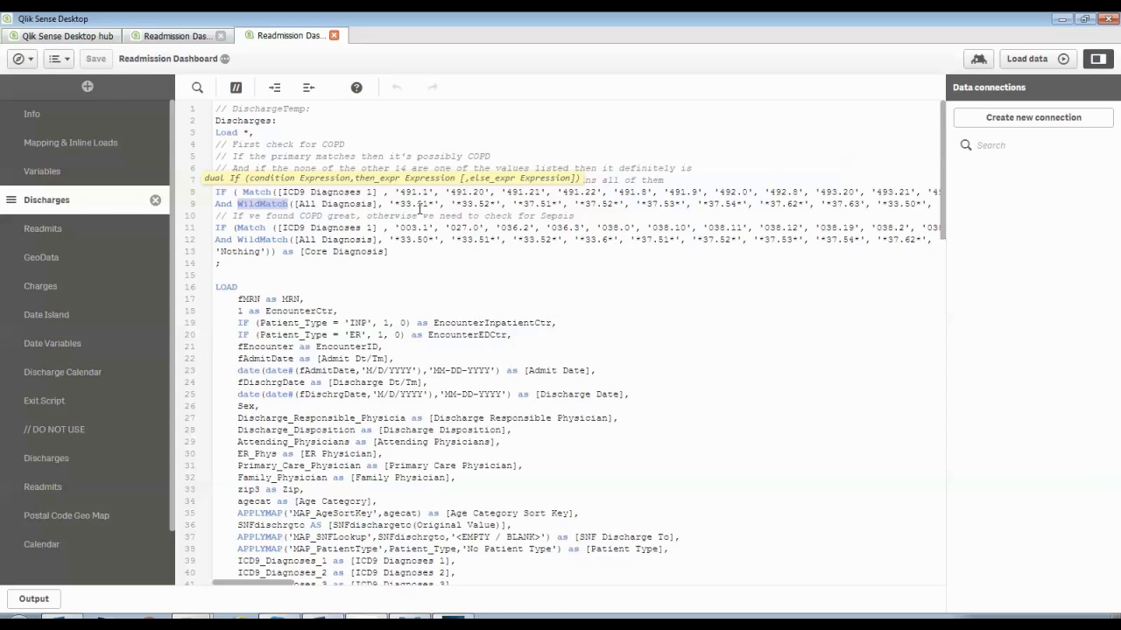
left_click(443, 265)
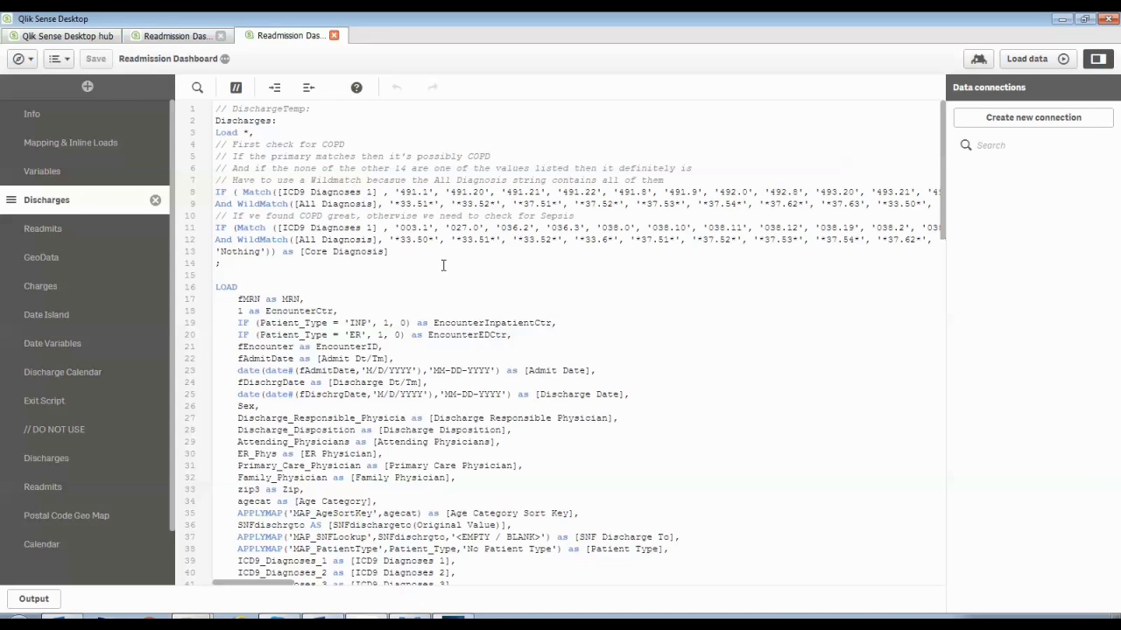
left_click(223, 191)
left_click_drag(243, 191, 377, 191)
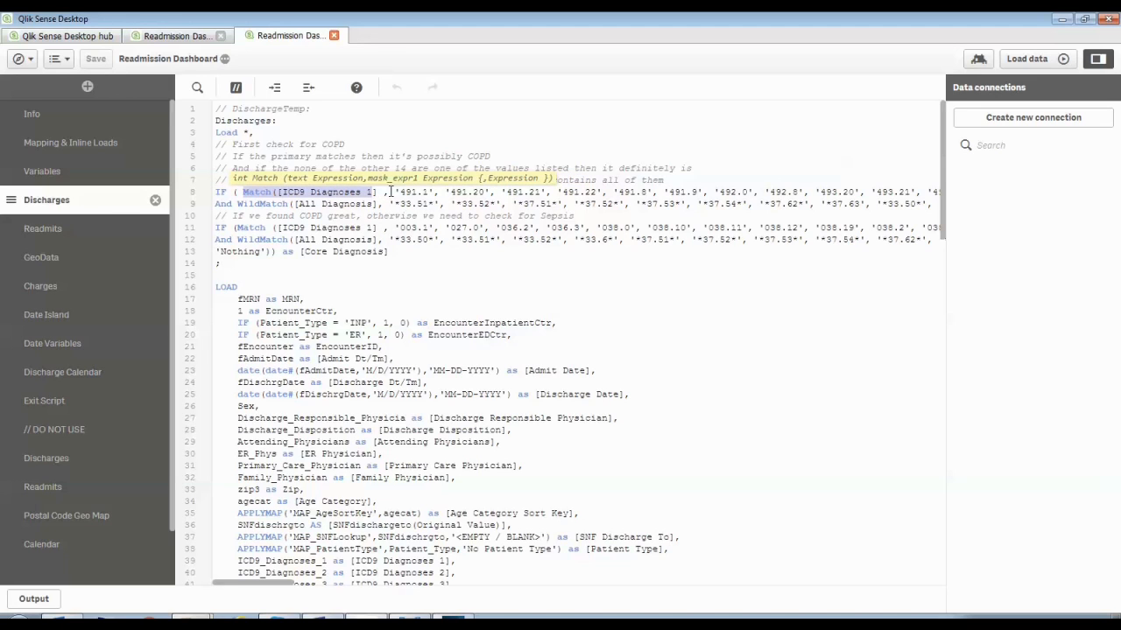
left_click(393, 190)
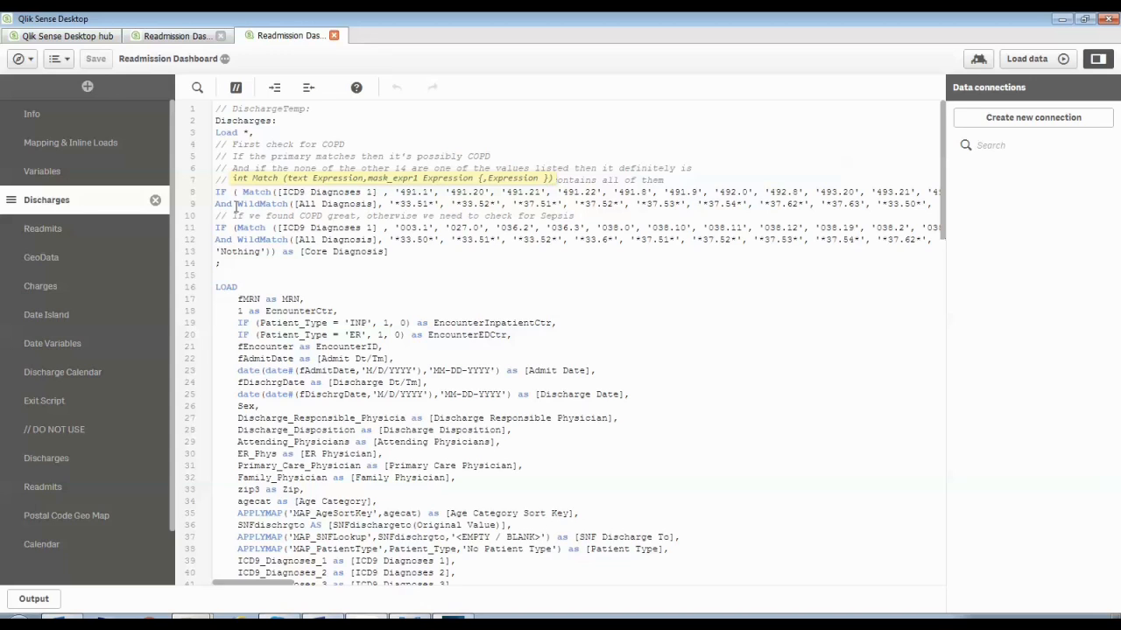
double_click(224, 203)
left_click(252, 203)
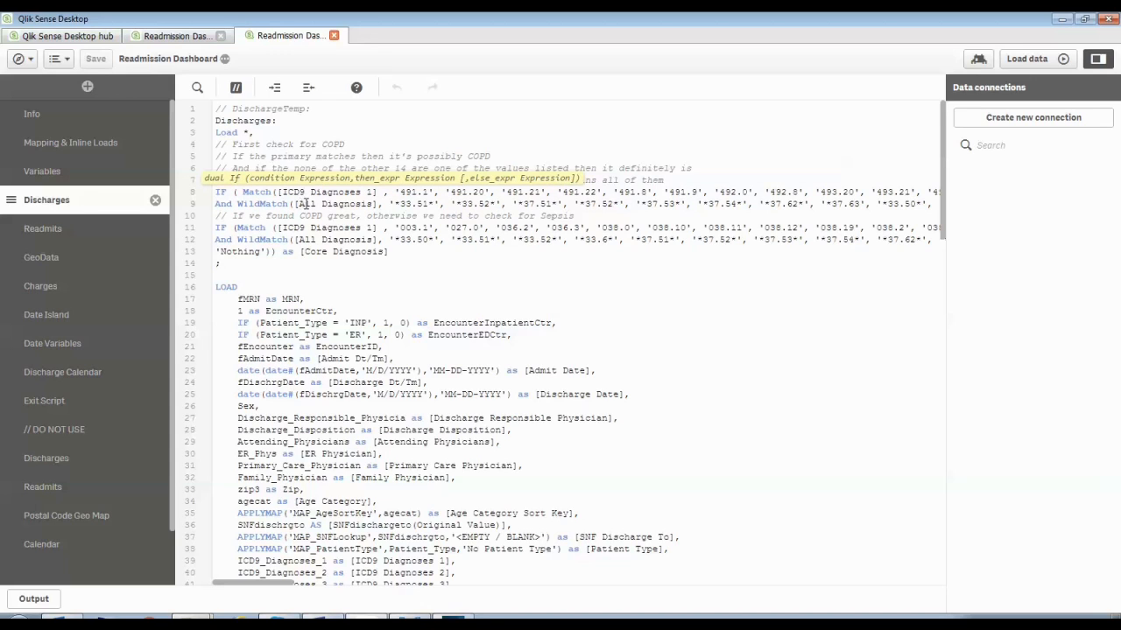
left_click_drag(389, 204, 610, 203)
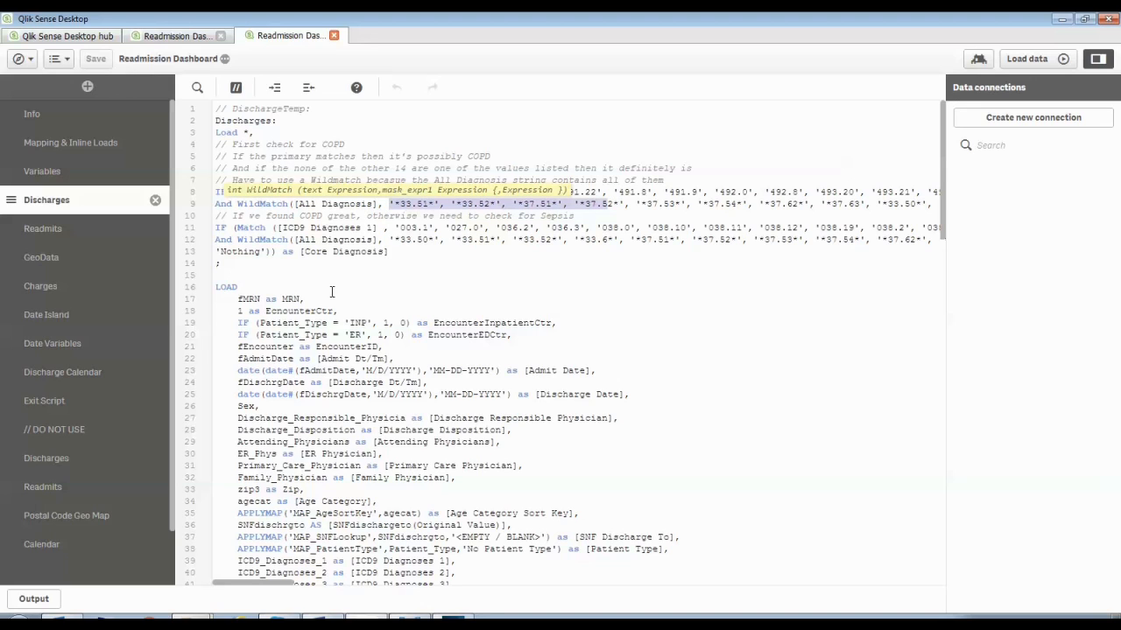
Scroll along the diagnosis expressions to read the full code lists and their result labels
left_click_drag(277, 584, 908, 570)
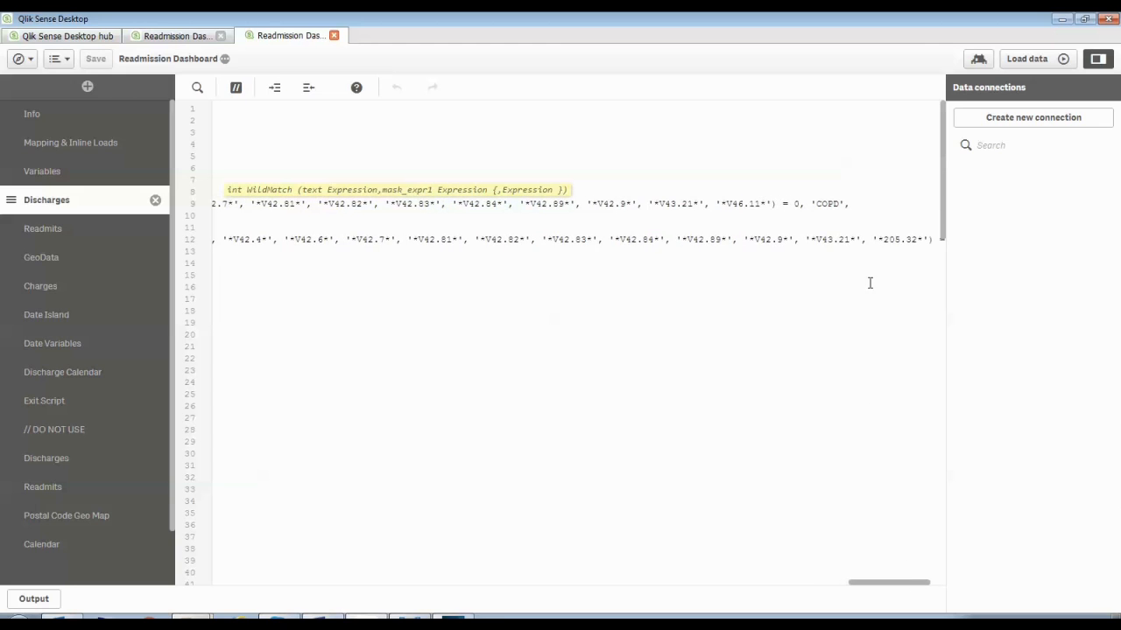
left_click(799, 202)
left_click_drag(153, 590, 243, 591)
left_click(393, 251)
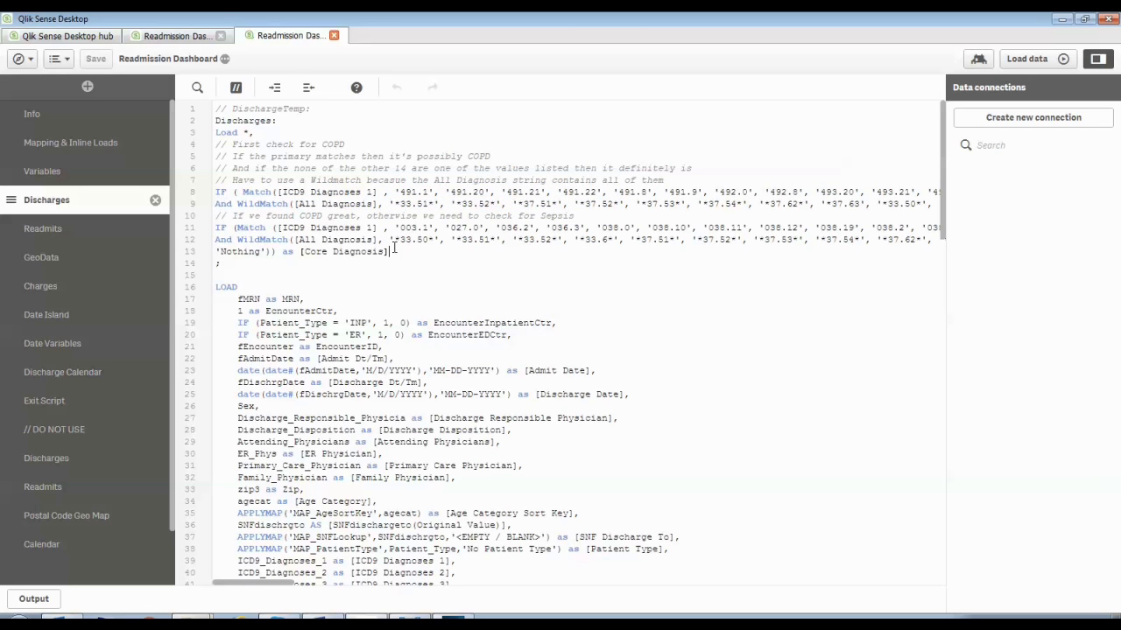
left_click(225, 192)
Open the Readmits section and examine the Previous-based inpatient readmission flag and its where clause
left_click(79, 233)
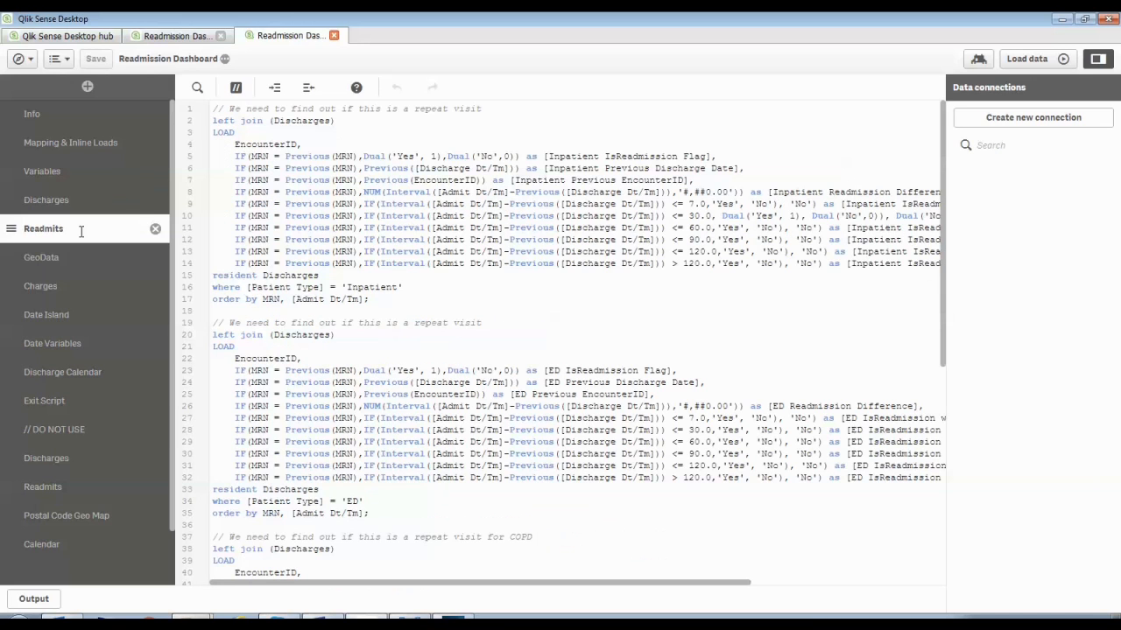
double_click(306, 158)
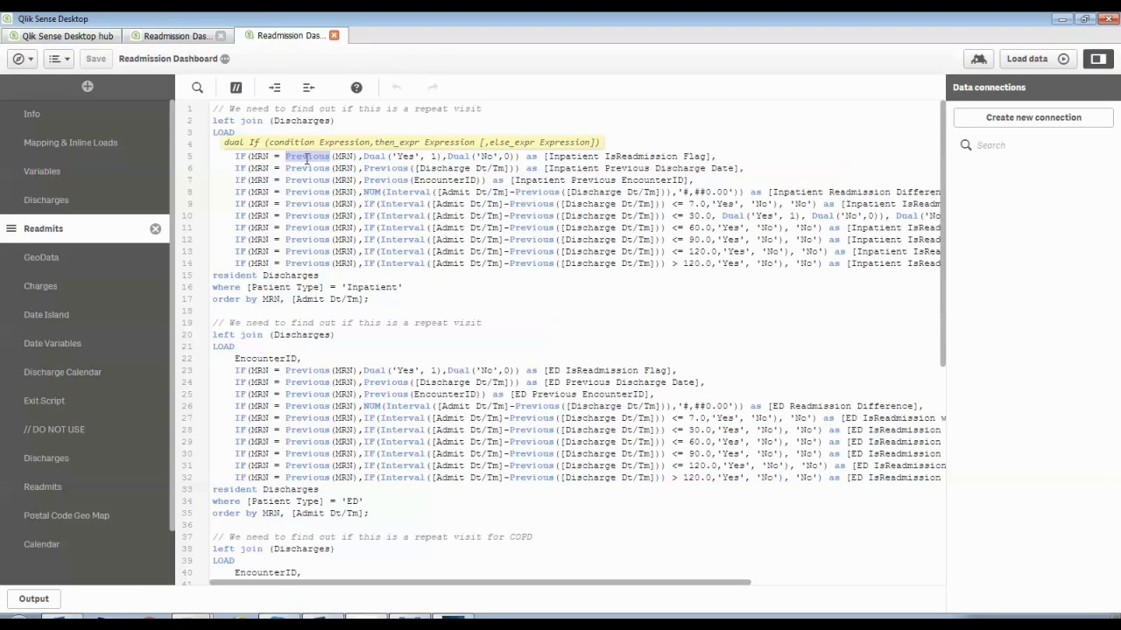
left_click(217, 177)
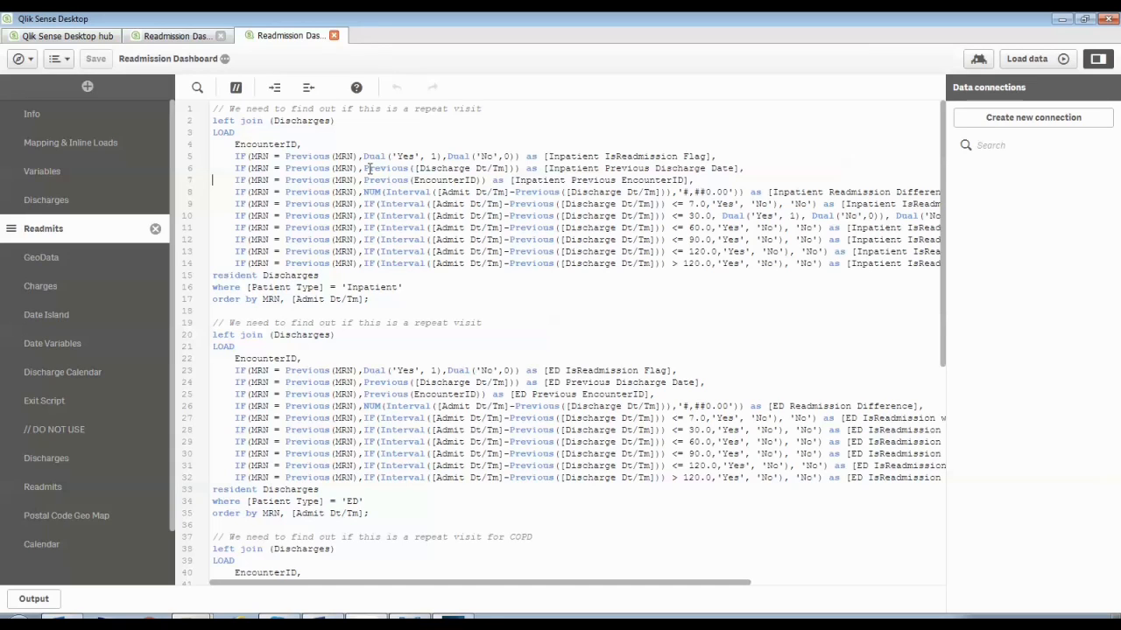
left_click_drag(403, 287, 210, 289)
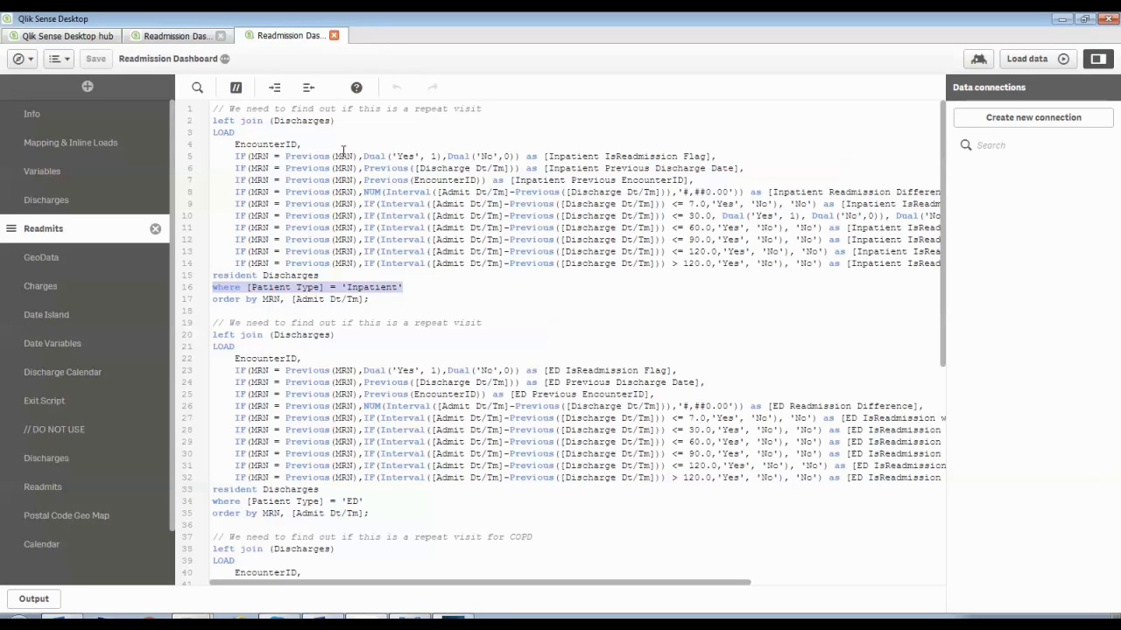
left_click(549, 156)
left_click_drag(545, 155, 710, 156)
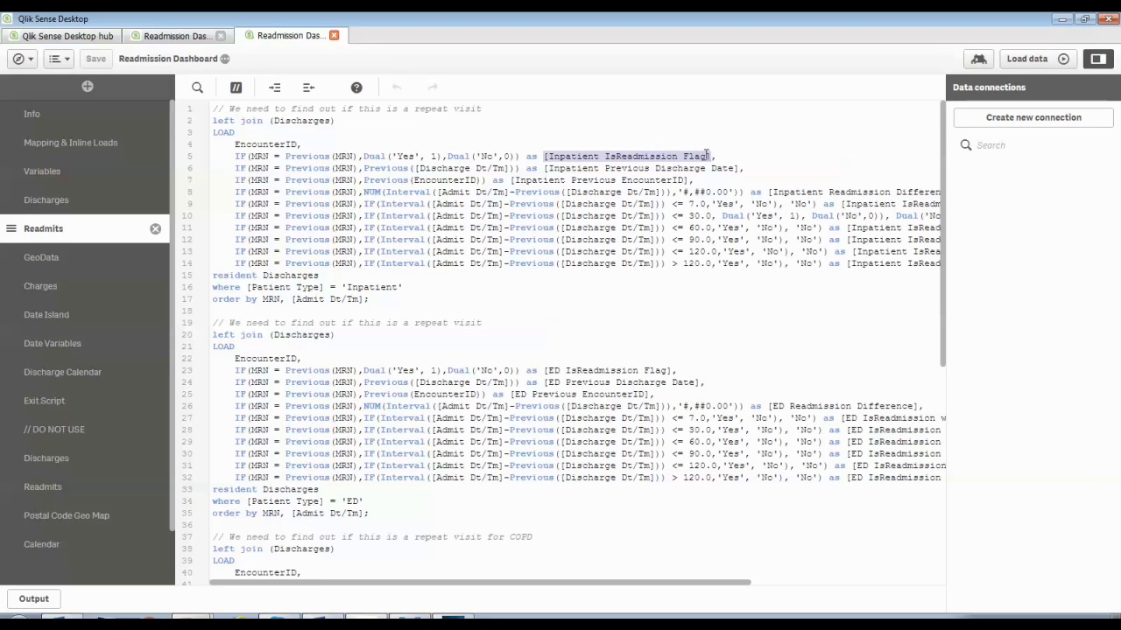
left_click(364, 156)
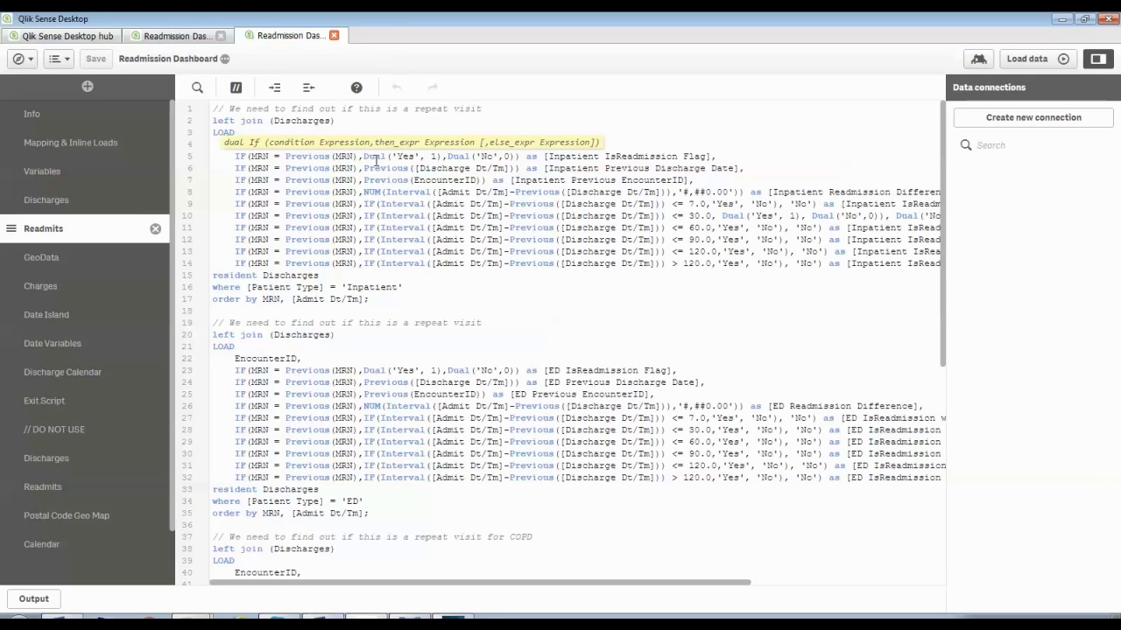
Examine the previous discharge date, previous encounter and readmission difference expressions in the Readmits load
left_click(725, 157)
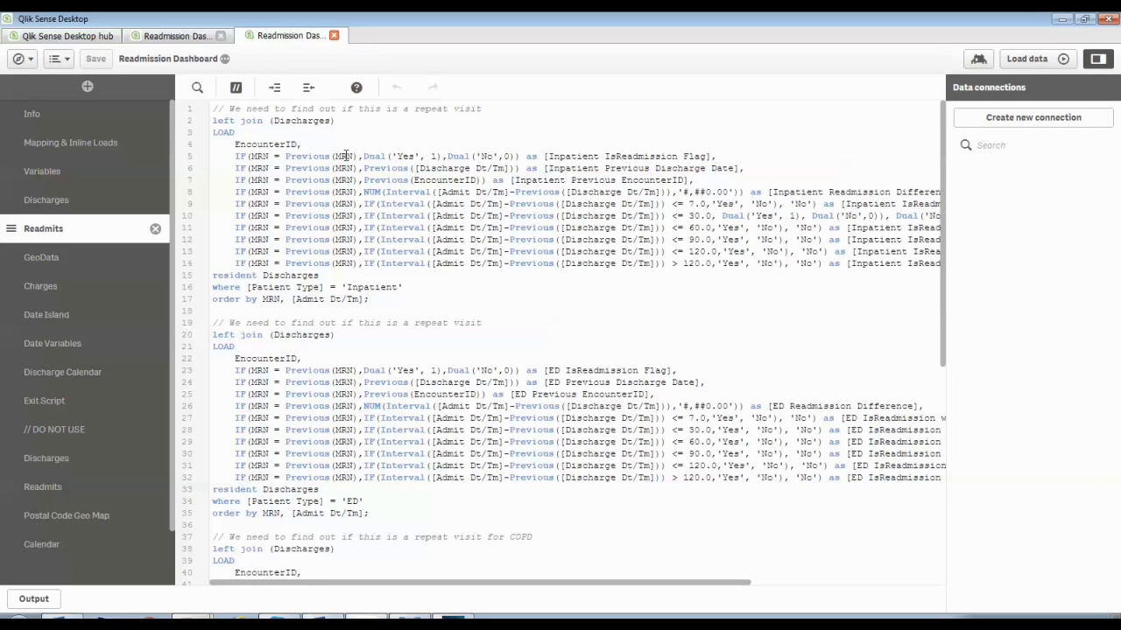
left_click_drag(745, 168, 540, 169)
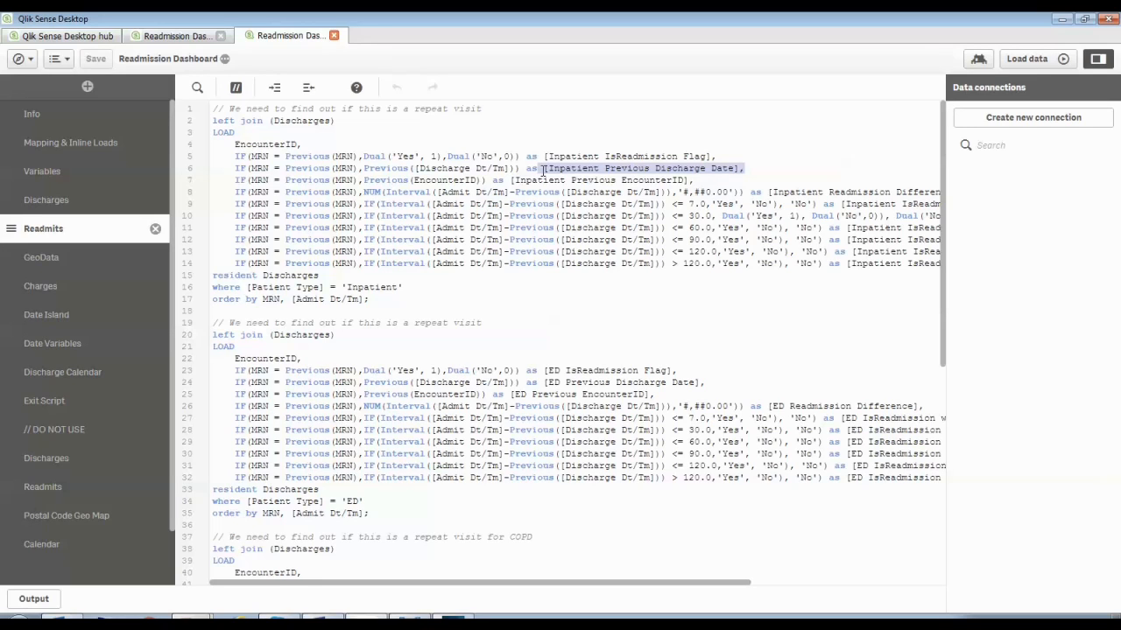
left_click(700, 181)
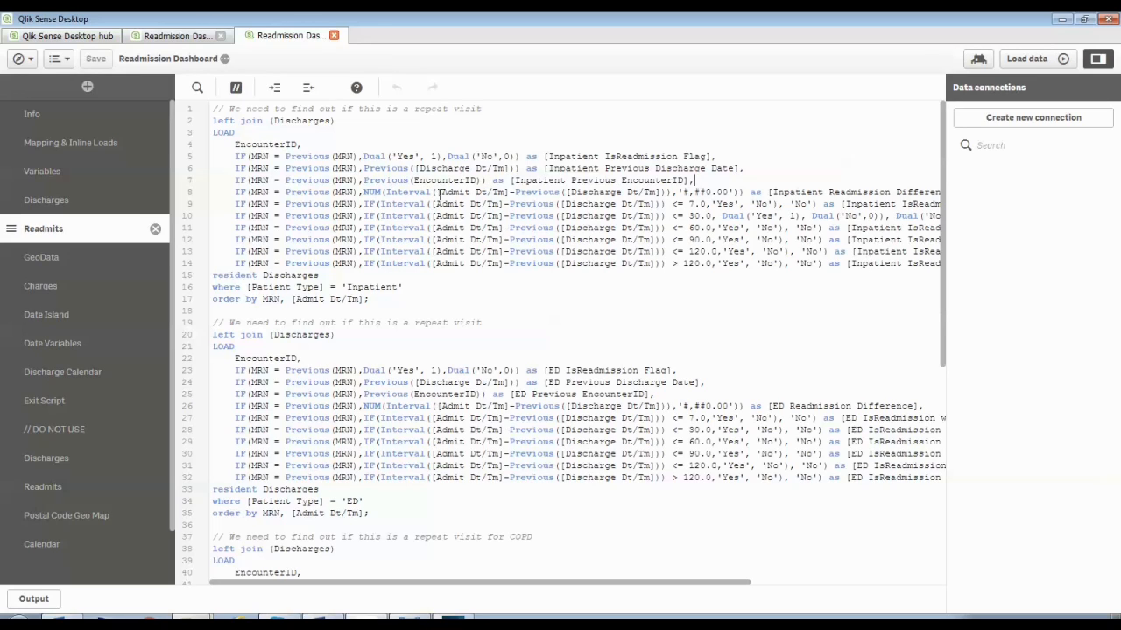
left_click_drag(436, 192, 506, 194)
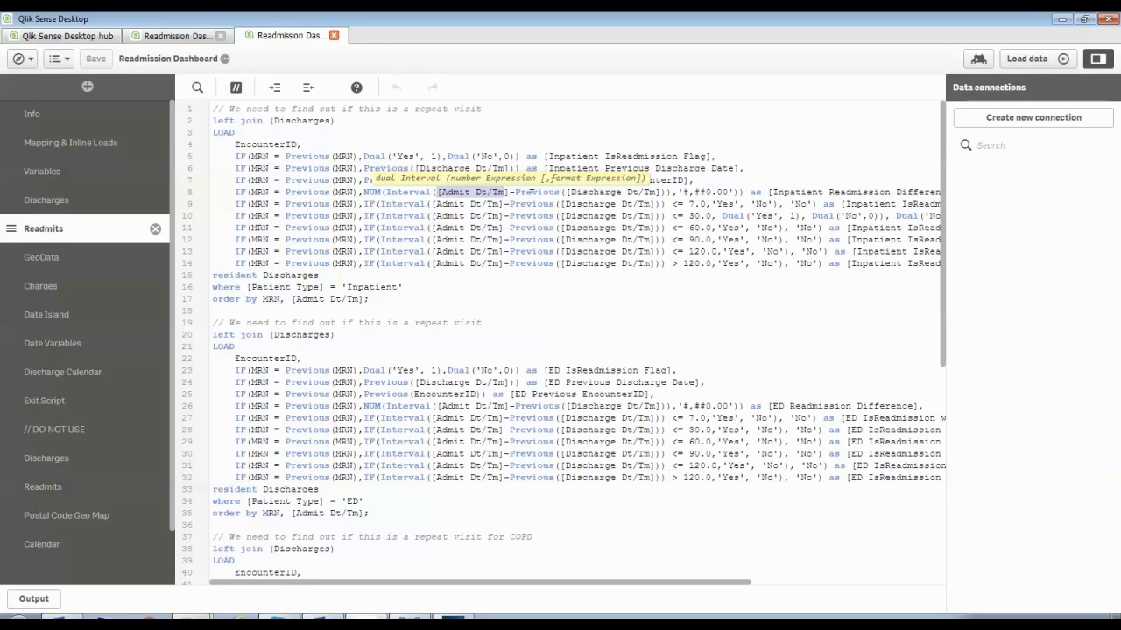
double_click(573, 192)
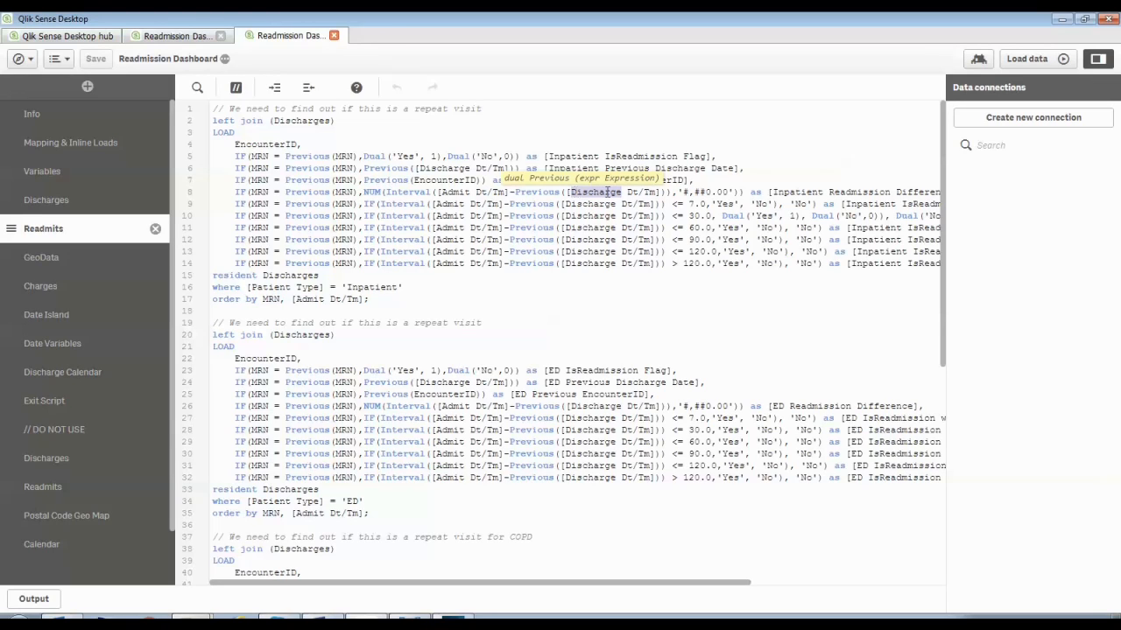
left_click(767, 184)
left_click_drag(771, 192, 930, 191)
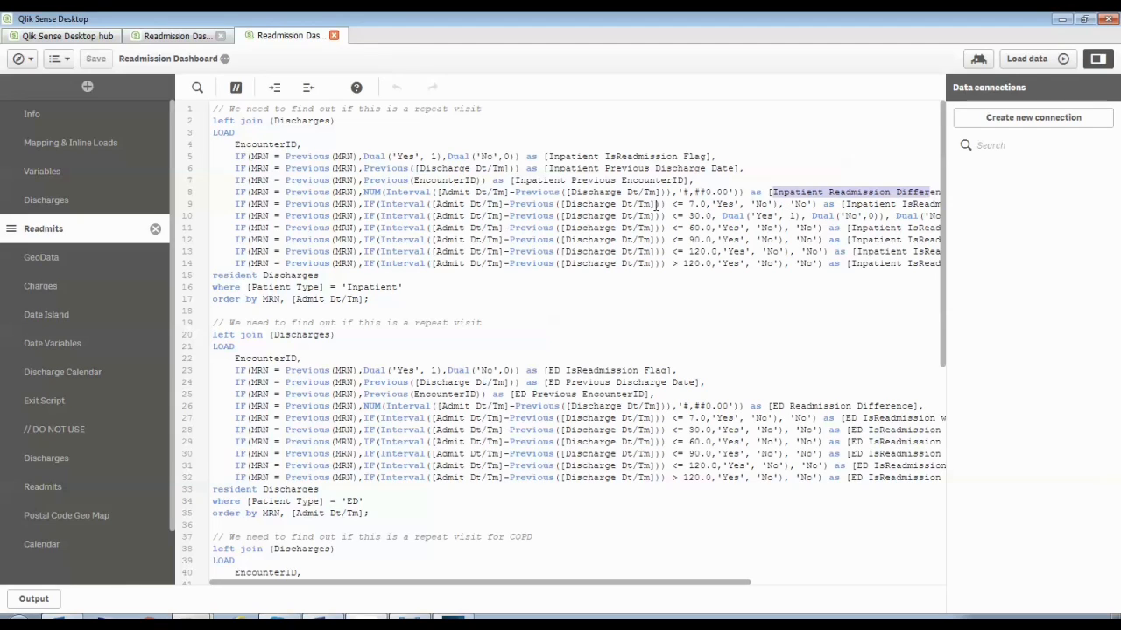
Examine the within-7 and within-30 day interval IF expressions in the inpatient Readmits load
left_click(691, 204)
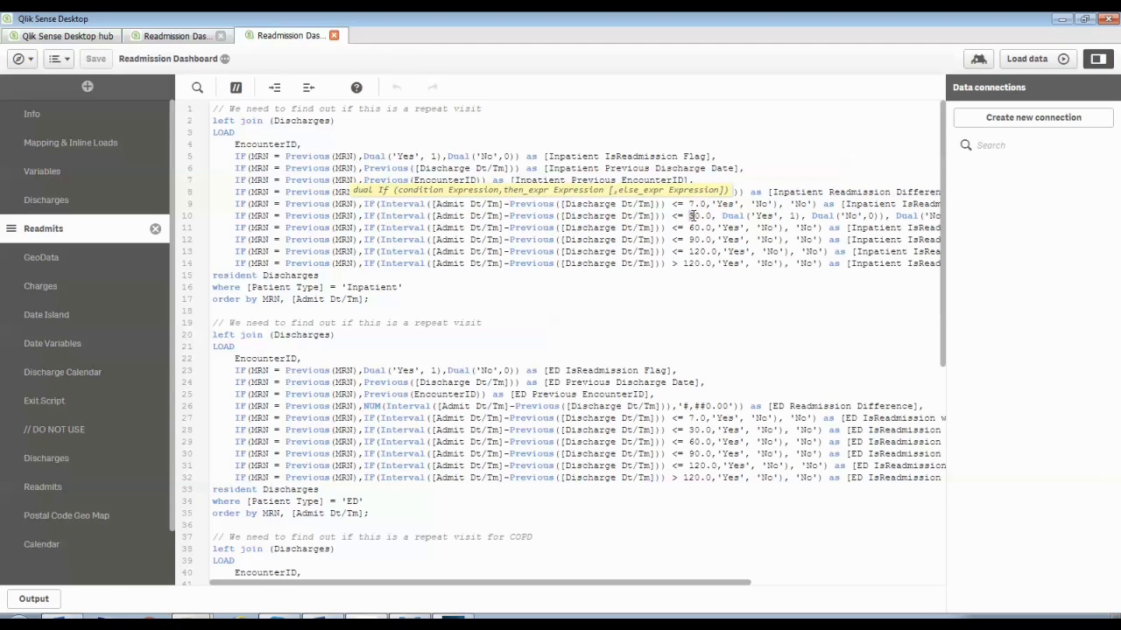
left_click(692, 216)
left_click_drag(429, 584, 518, 583)
left_click(874, 192)
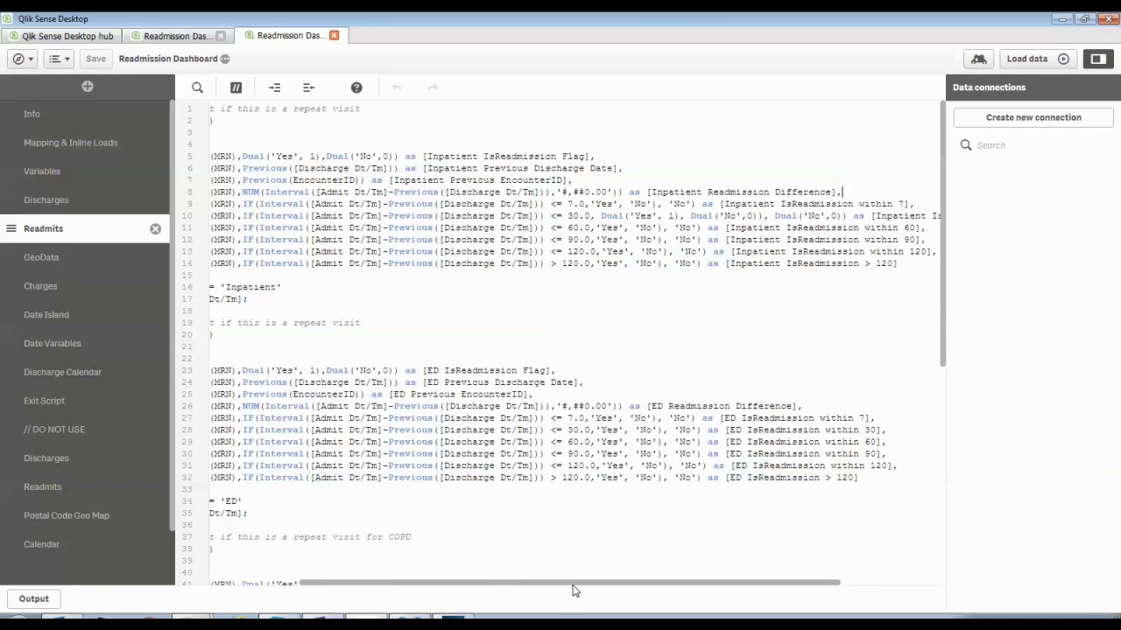
Review the complete inpatient readmission load block from its comment through the order by clause
left_click_drag(573, 584, 387, 586)
left_click(396, 304)
left_click_drag(396, 303, 236, 100)
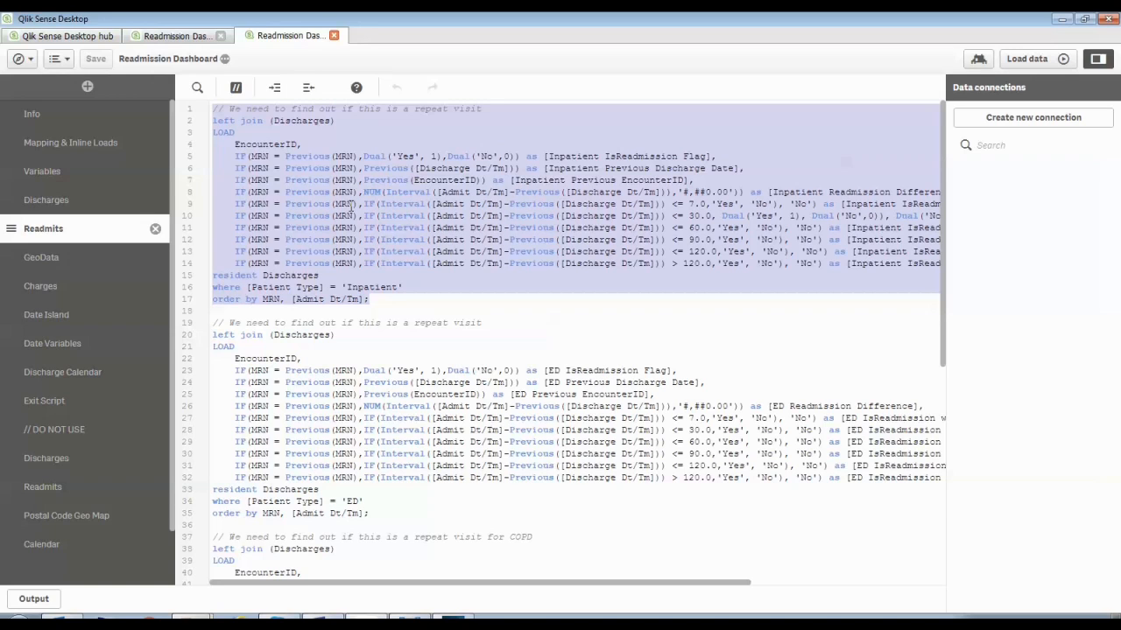
left_click(425, 332)
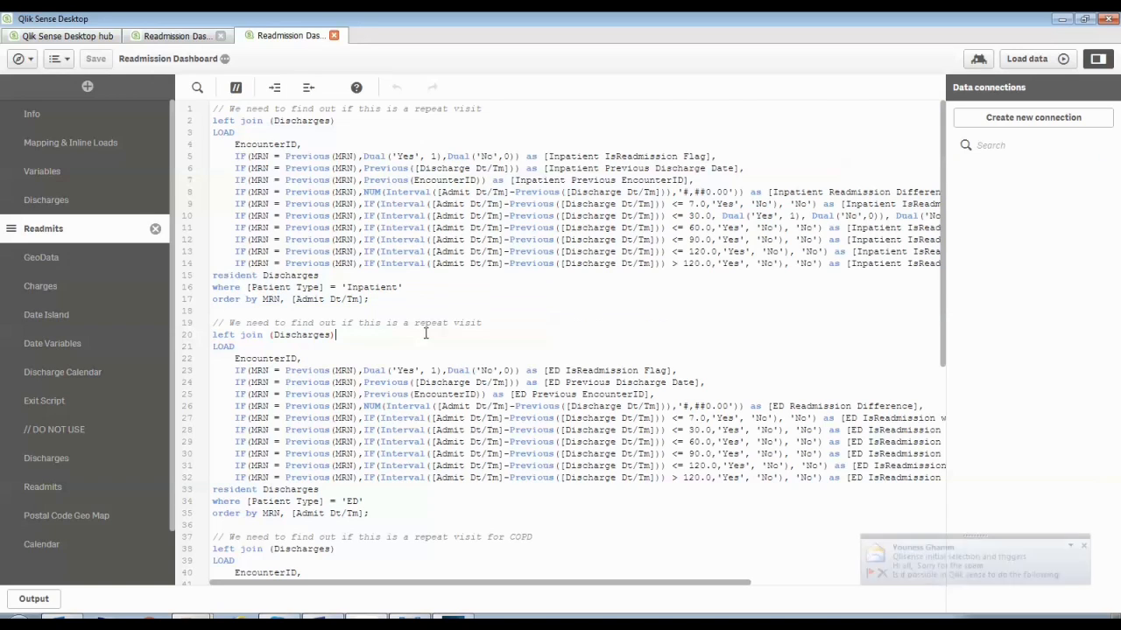
Examine the ED readmission load, its Patient Type = 'ED' where clause and the ED IsReadmission Flag field
scroll(426, 333, "down", 2)
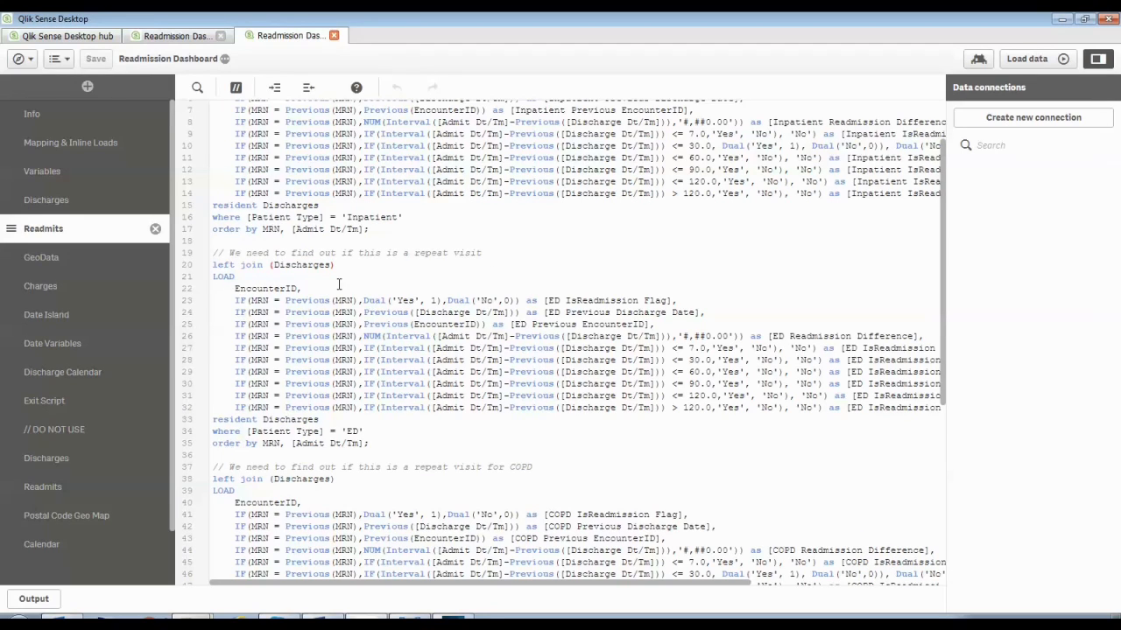
left_click(383, 444)
left_click_drag(368, 429, 200, 443)
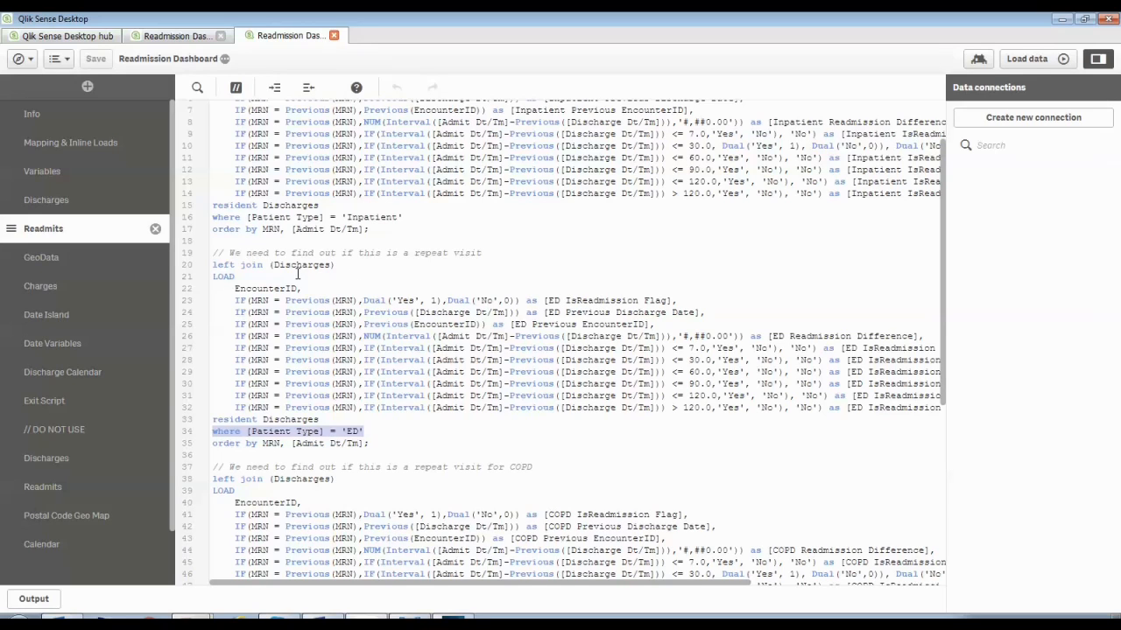
left_click(544, 301)
left_click_drag(544, 300, 671, 302)
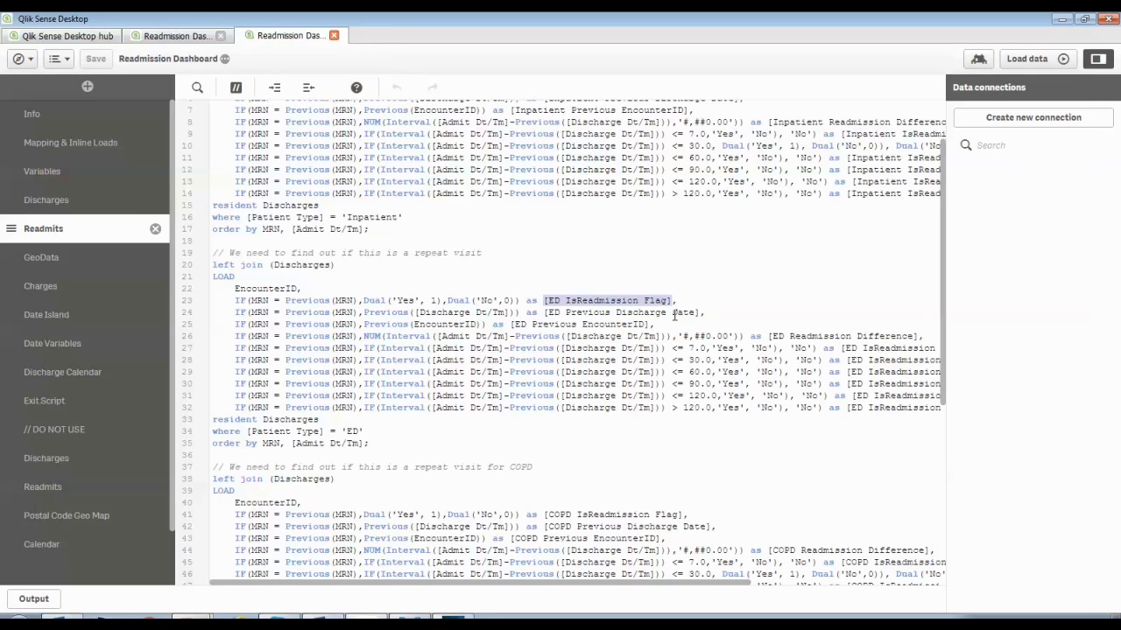
left_click(732, 309)
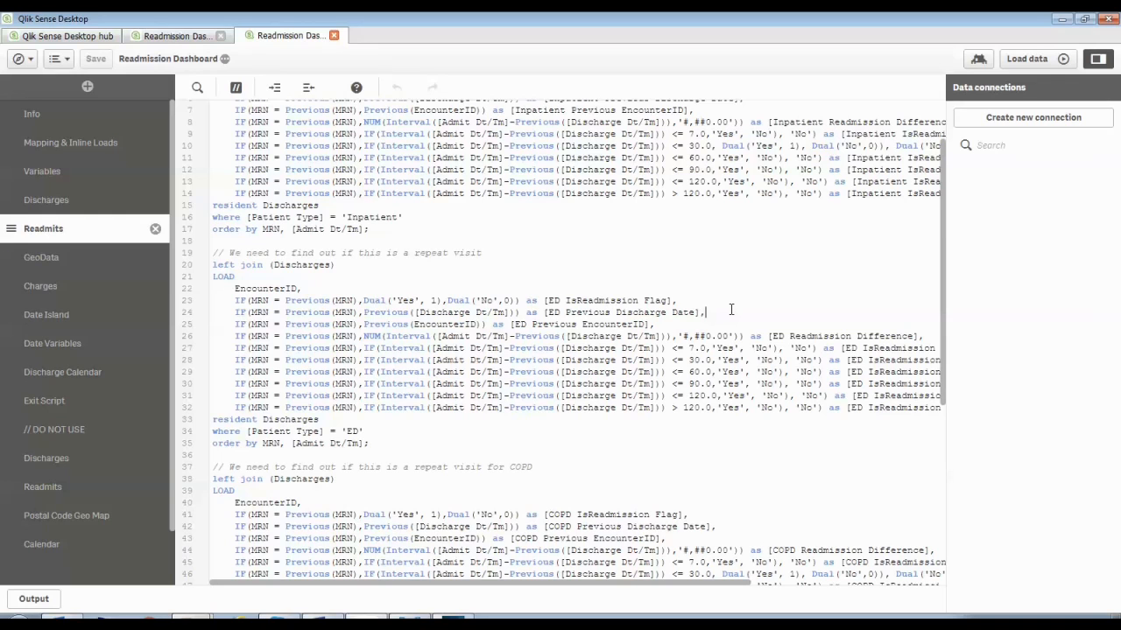
Examine the COPD readmission load's where clause on Core Diagnosis and its flag and previous discharge date fields
scroll(455, 311, "down", 6)
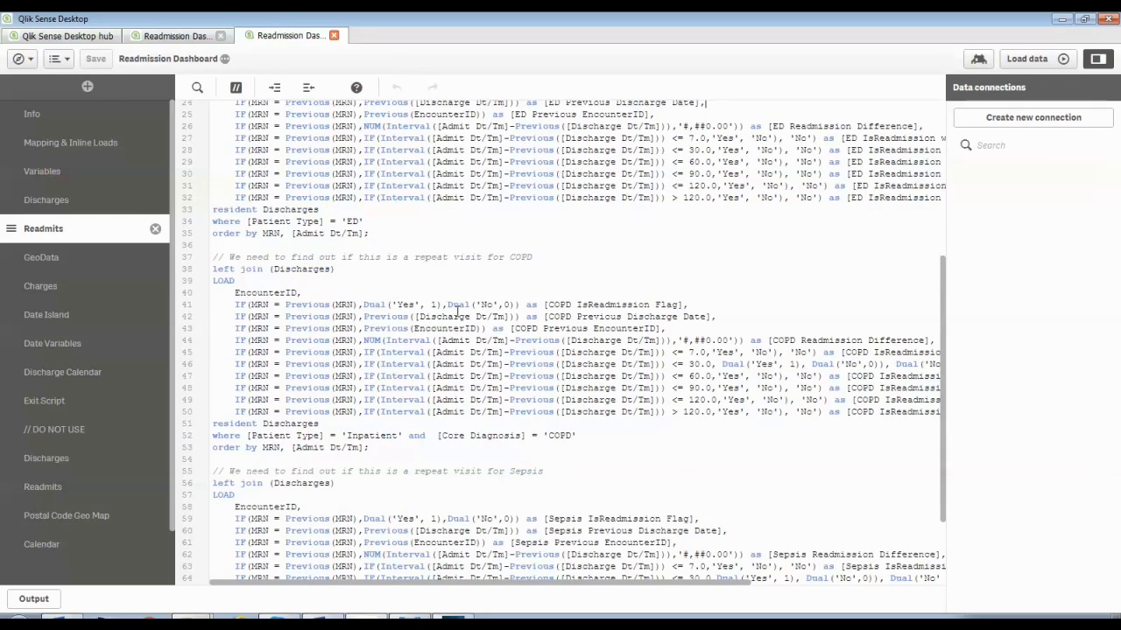
scroll(456, 311, "down", 2)
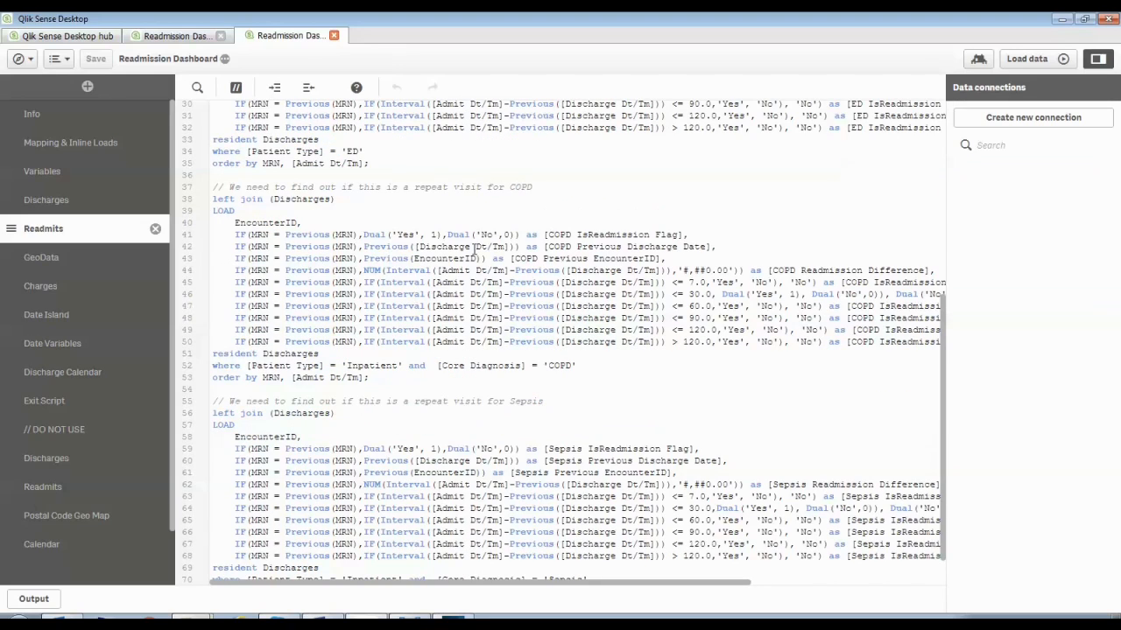
left_click_drag(403, 366, 248, 367)
left_click_drag(435, 368, 604, 368)
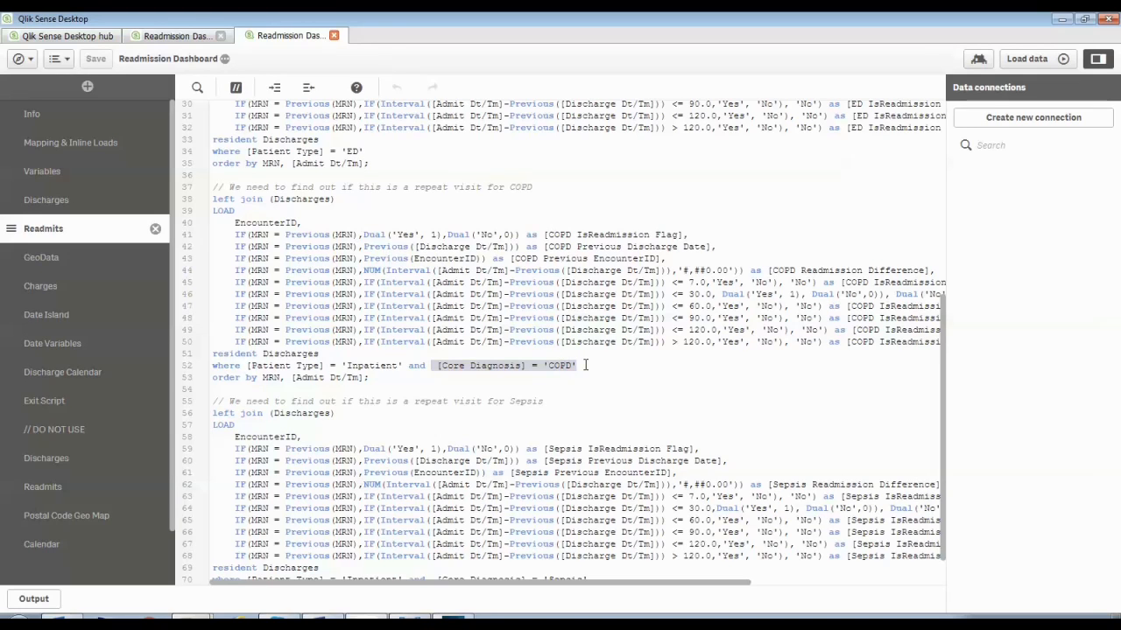
left_click(585, 365)
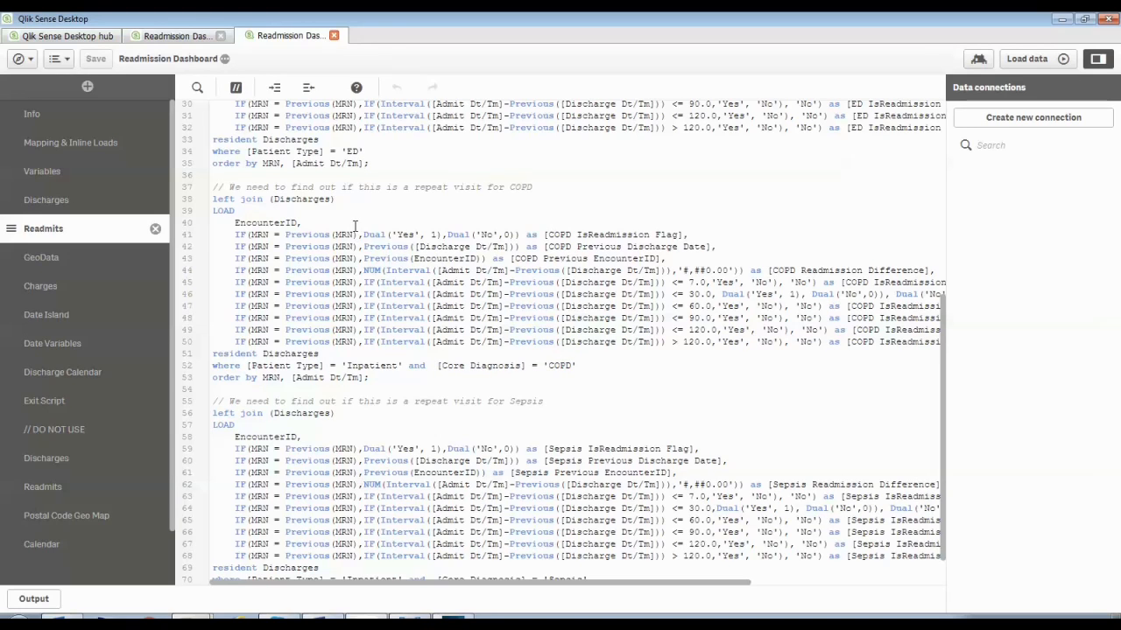
left_click_drag(541, 235, 689, 237)
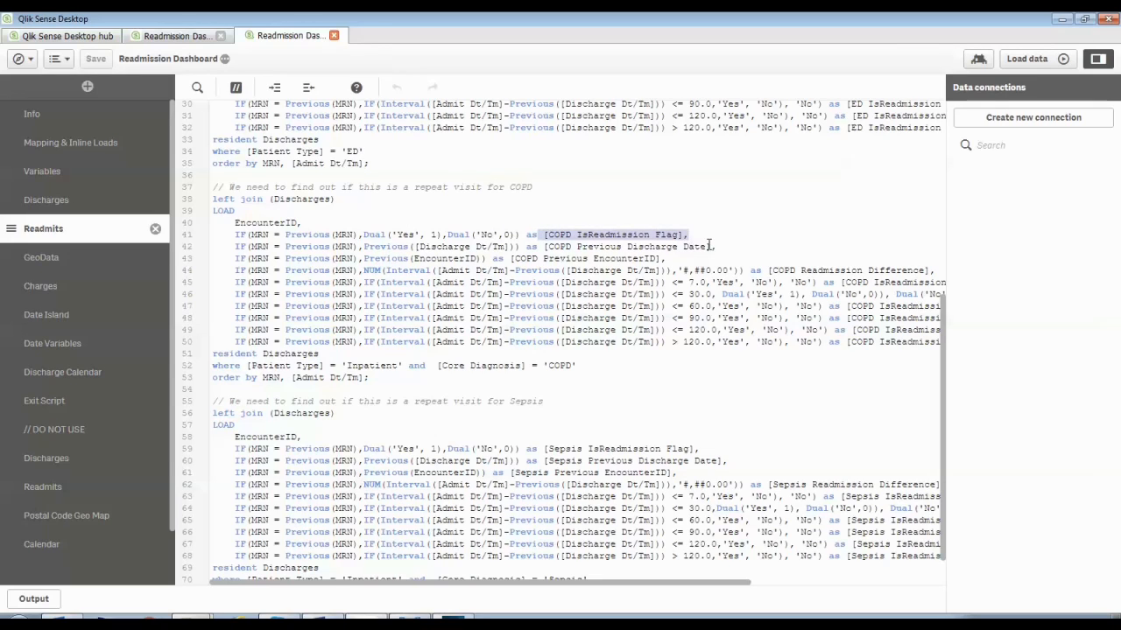
left_click_drag(714, 247, 540, 249)
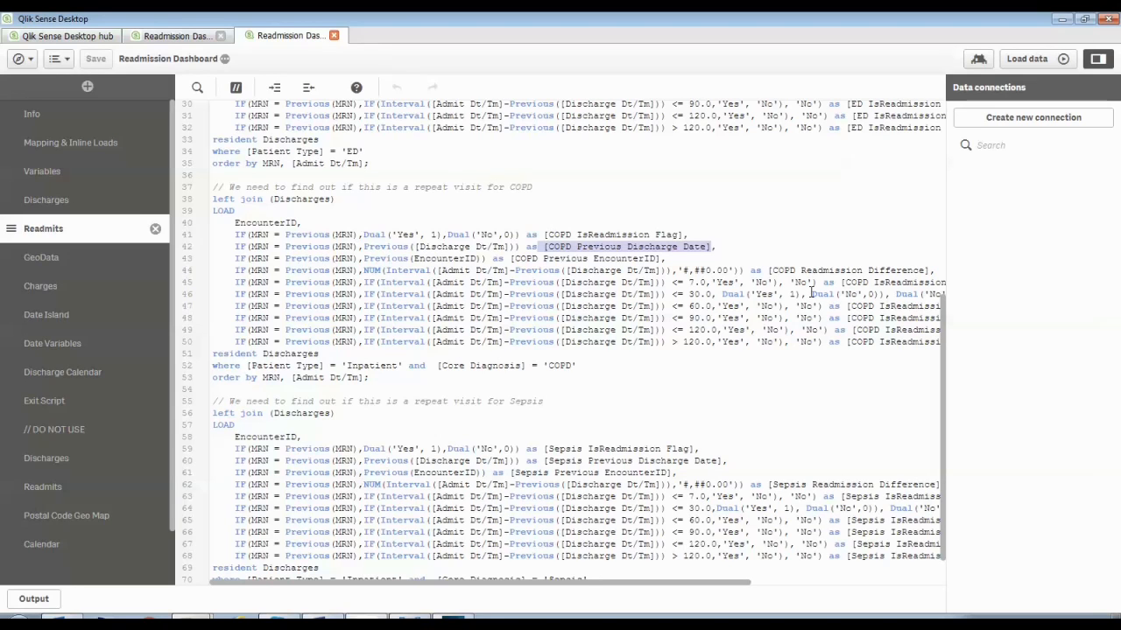
Examine the Sepsis readmission load and its Previous-based IF expressions
scroll(812, 296, "down", 1)
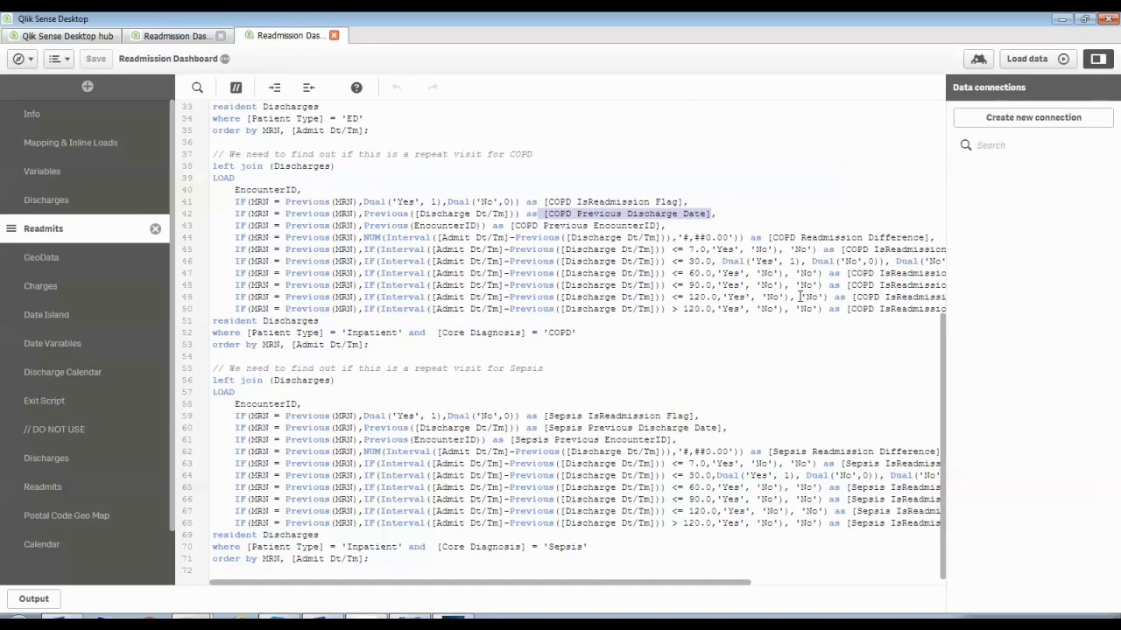
left_click(298, 415)
double_click(298, 415)
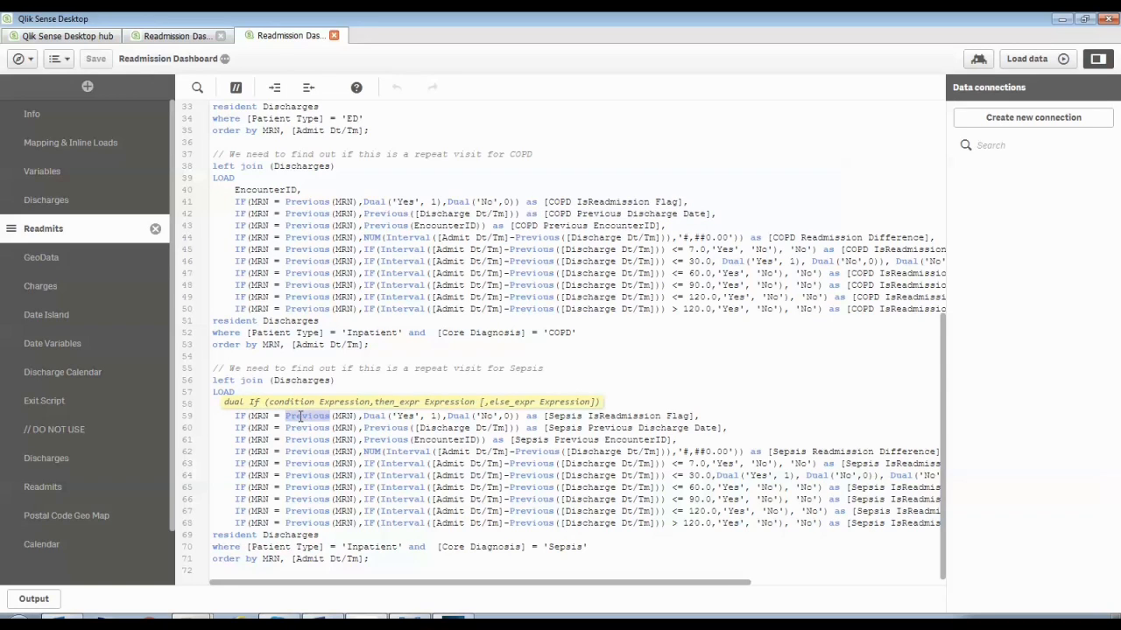
left_click(347, 392)
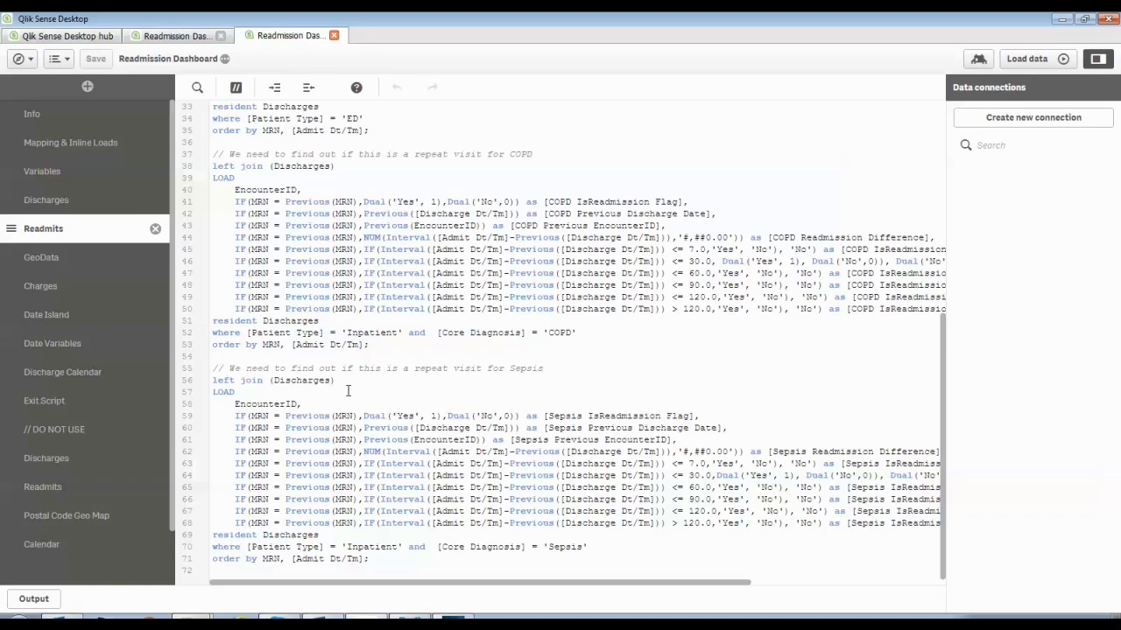
Switch to the app overview tab and clear the EncounterID and MRN selections
left_click(179, 35)
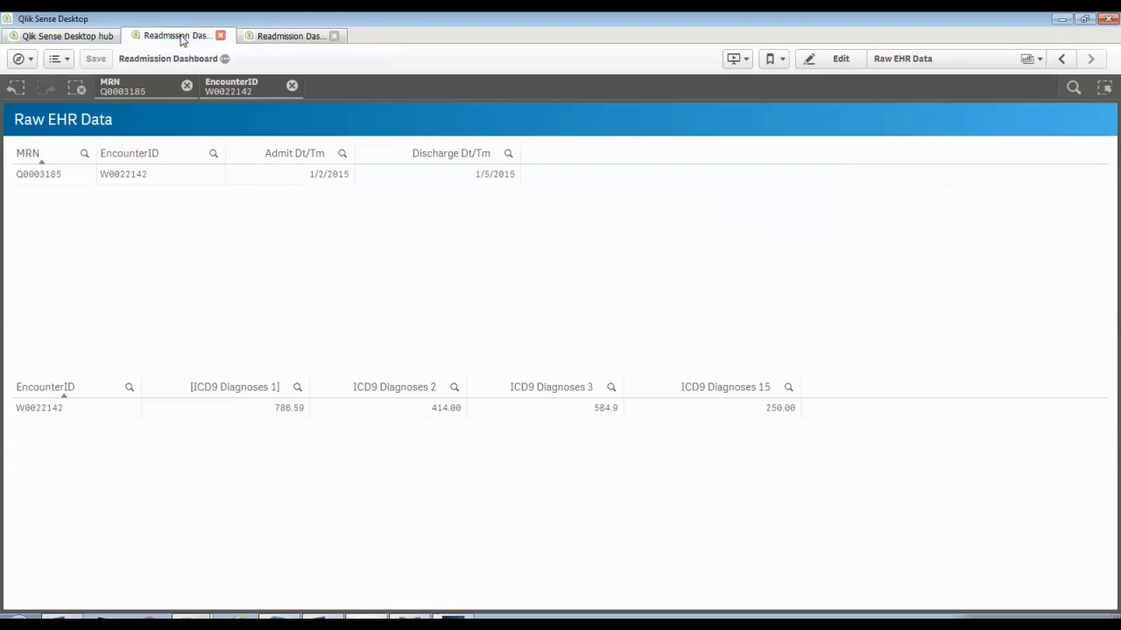
left_click(292, 86)
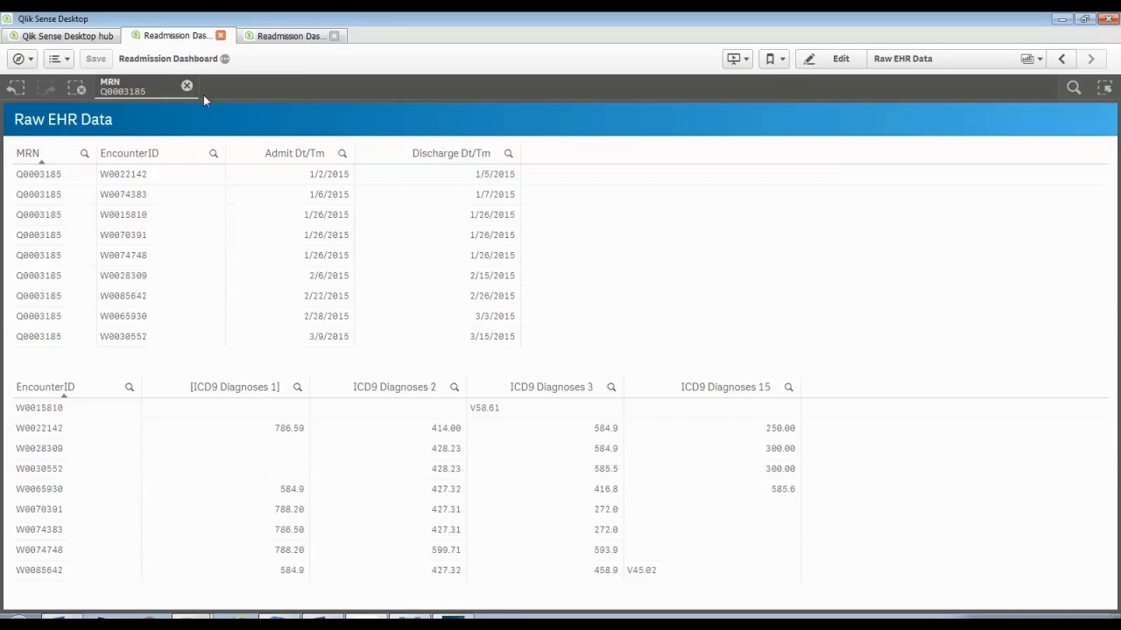
left_click(186, 87)
Open the Readmissions Dashboard sheet
left_click(1030, 58)
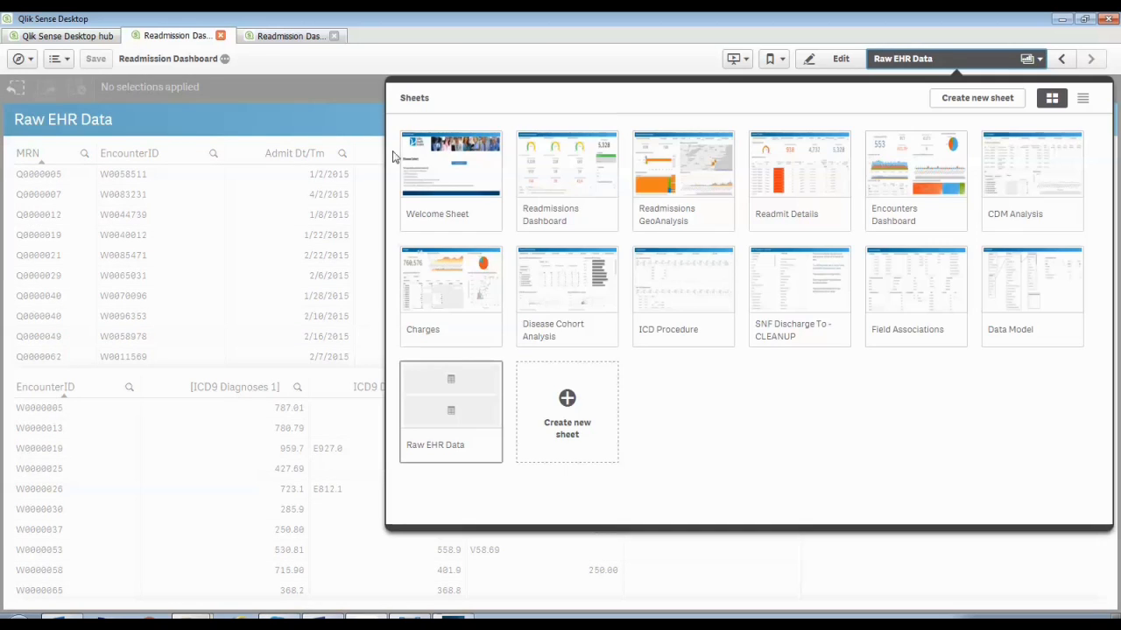
left_click(569, 169)
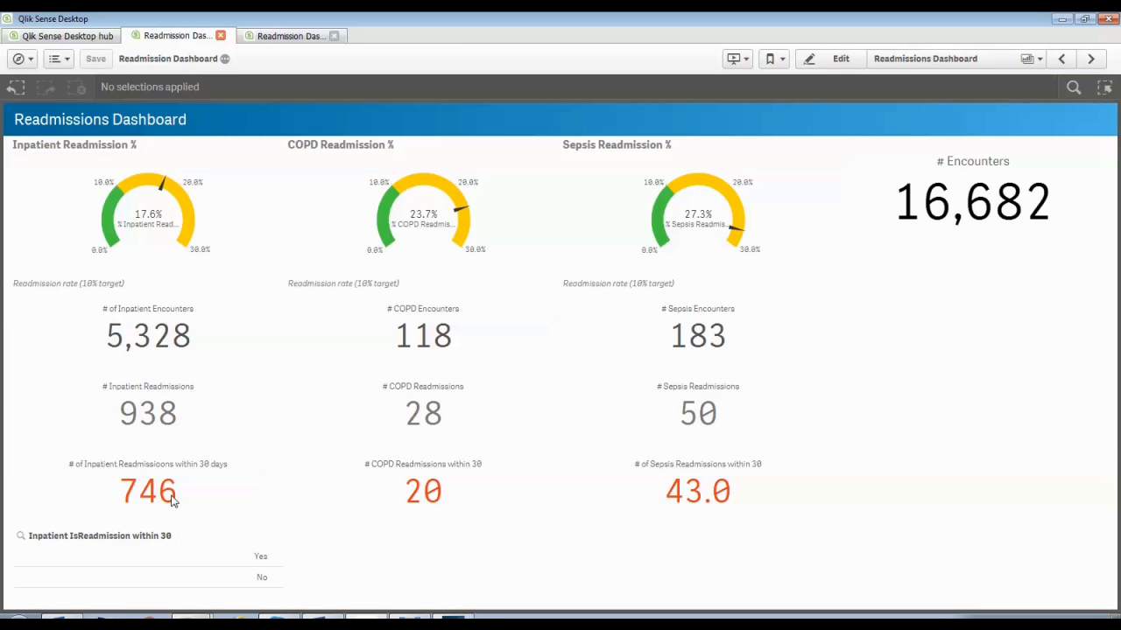
In edit mode, inspect the # Inpatient Readmissions master measure's expression and leave edit mode
left_click(824, 67)
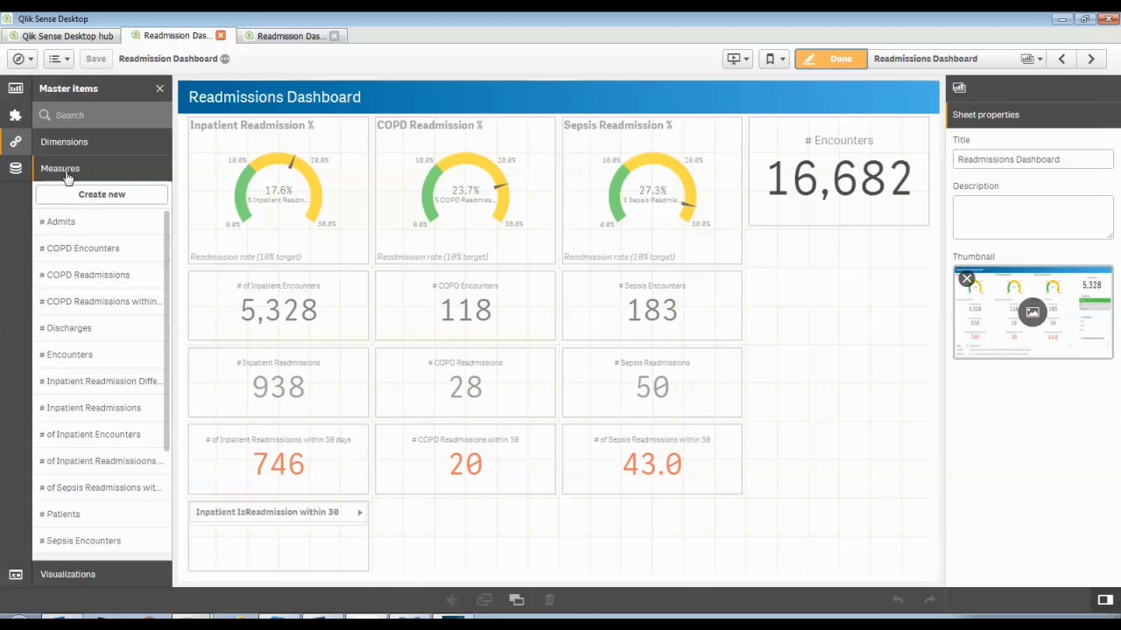
left_click(71, 412)
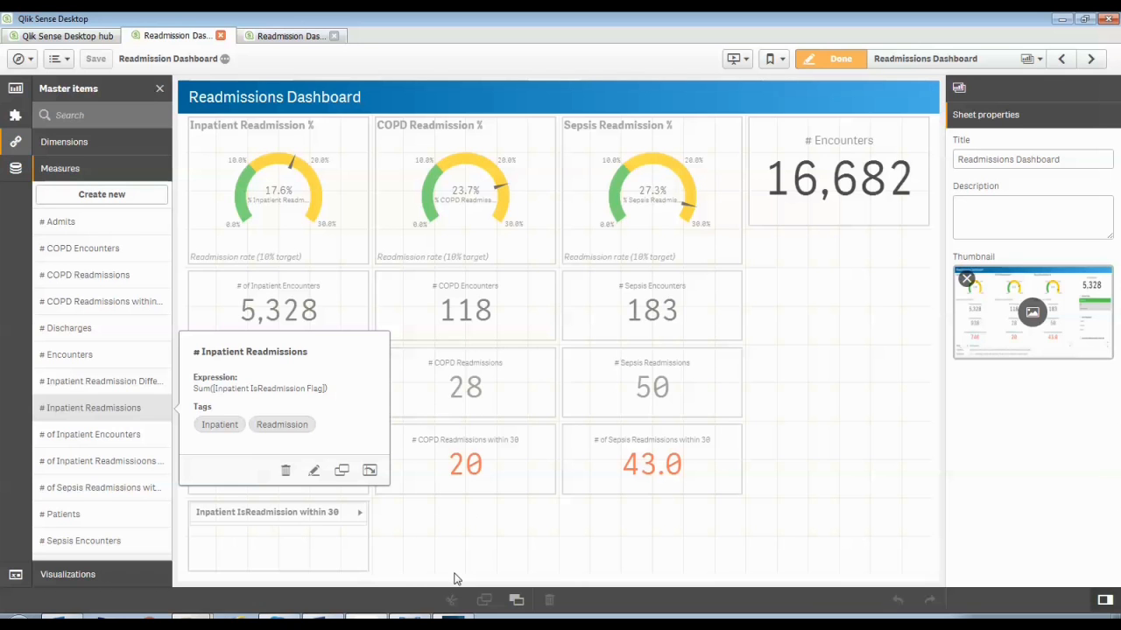
left_click(811, 61)
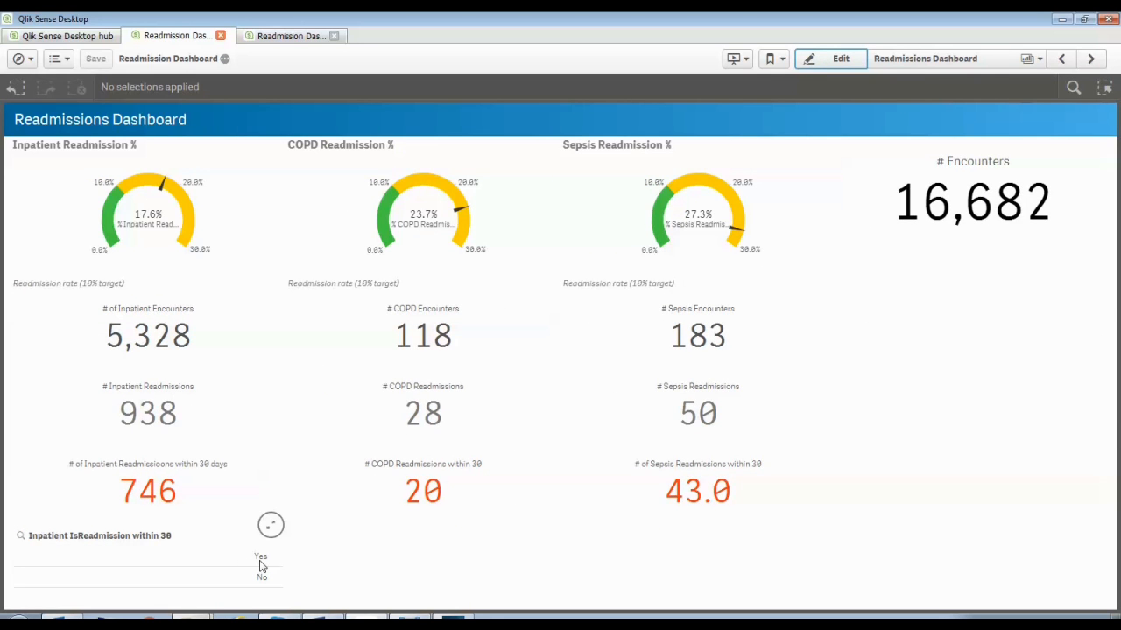
Filter the dashboard to Yes in the Inpatient IsReadmission within 30 list and confirm the selection
left_click(261, 562)
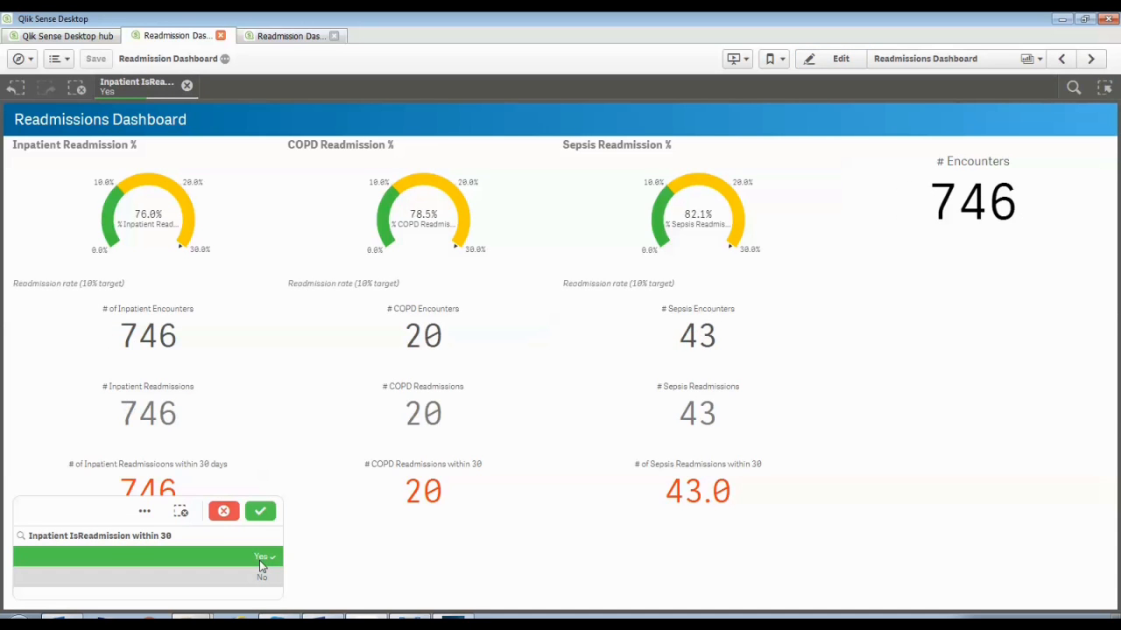
left_click(261, 513)
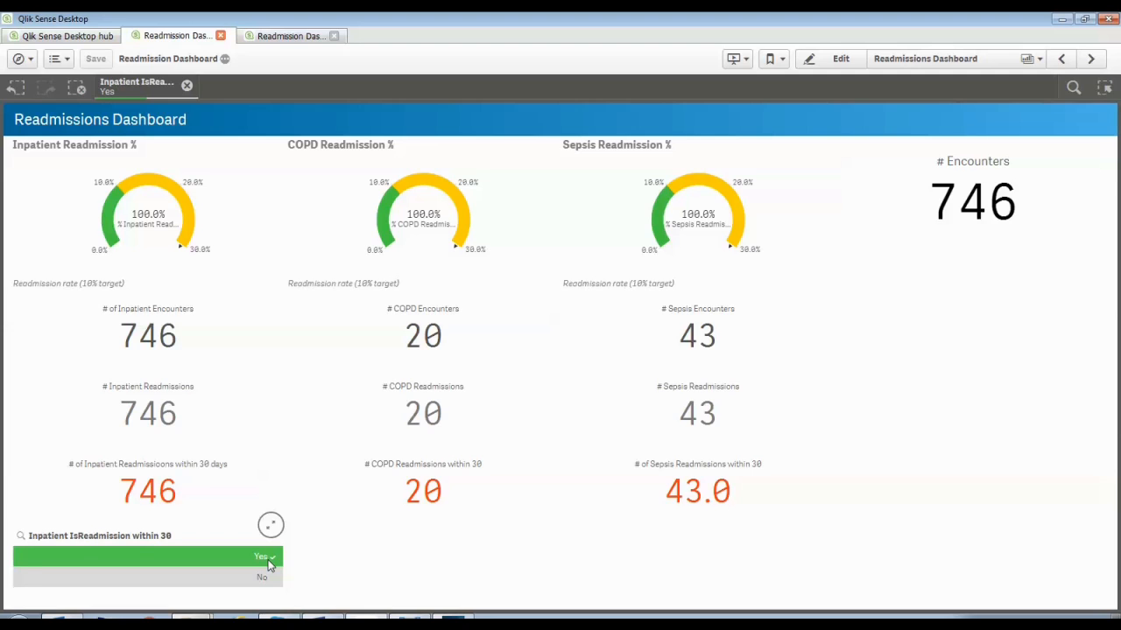
mouse_move(193, 487)
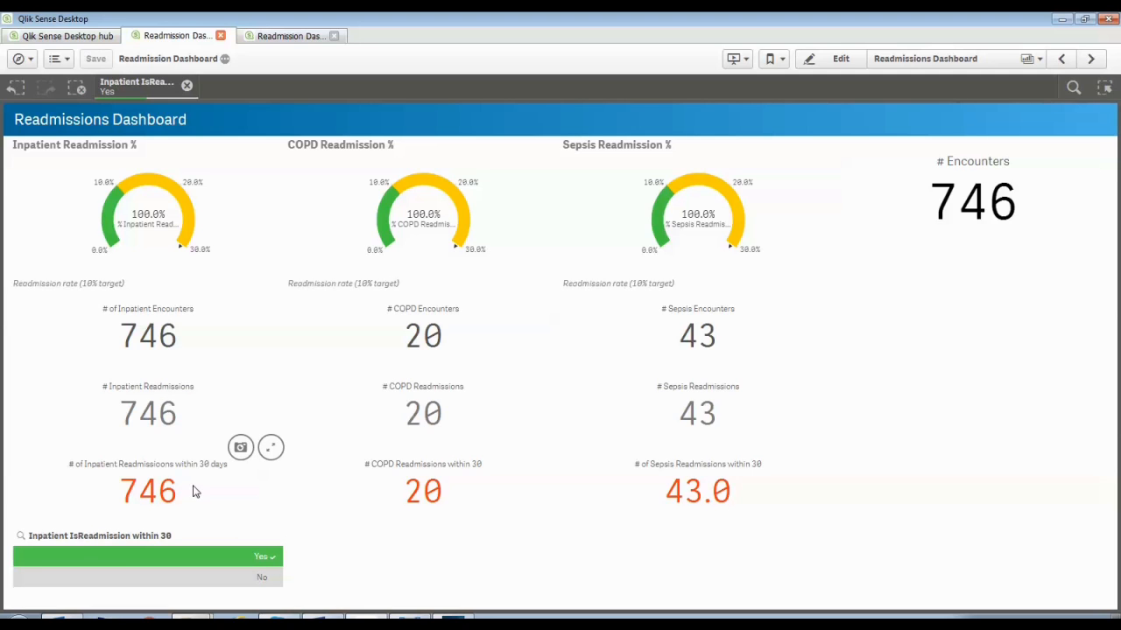